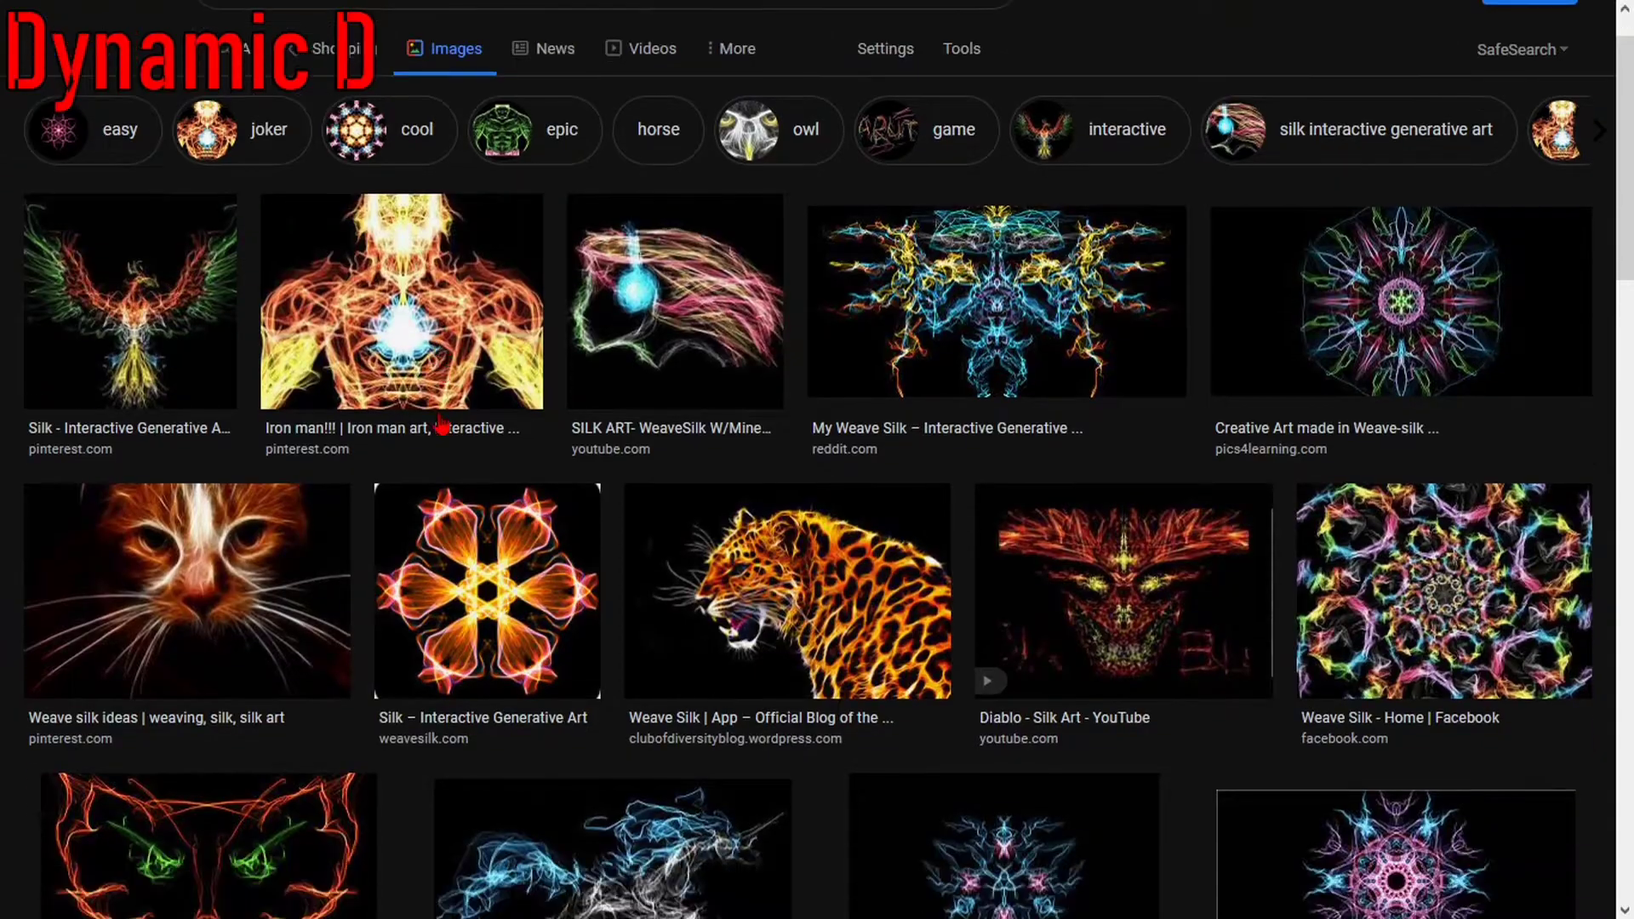
Open the Silk – Interactive Generative Art site from the "weave silk art" web results and show its drawing controls
{"action": "scroll", "coordinate": [812, 384], "scroll_direction": "down", "scroll_amount": 3}
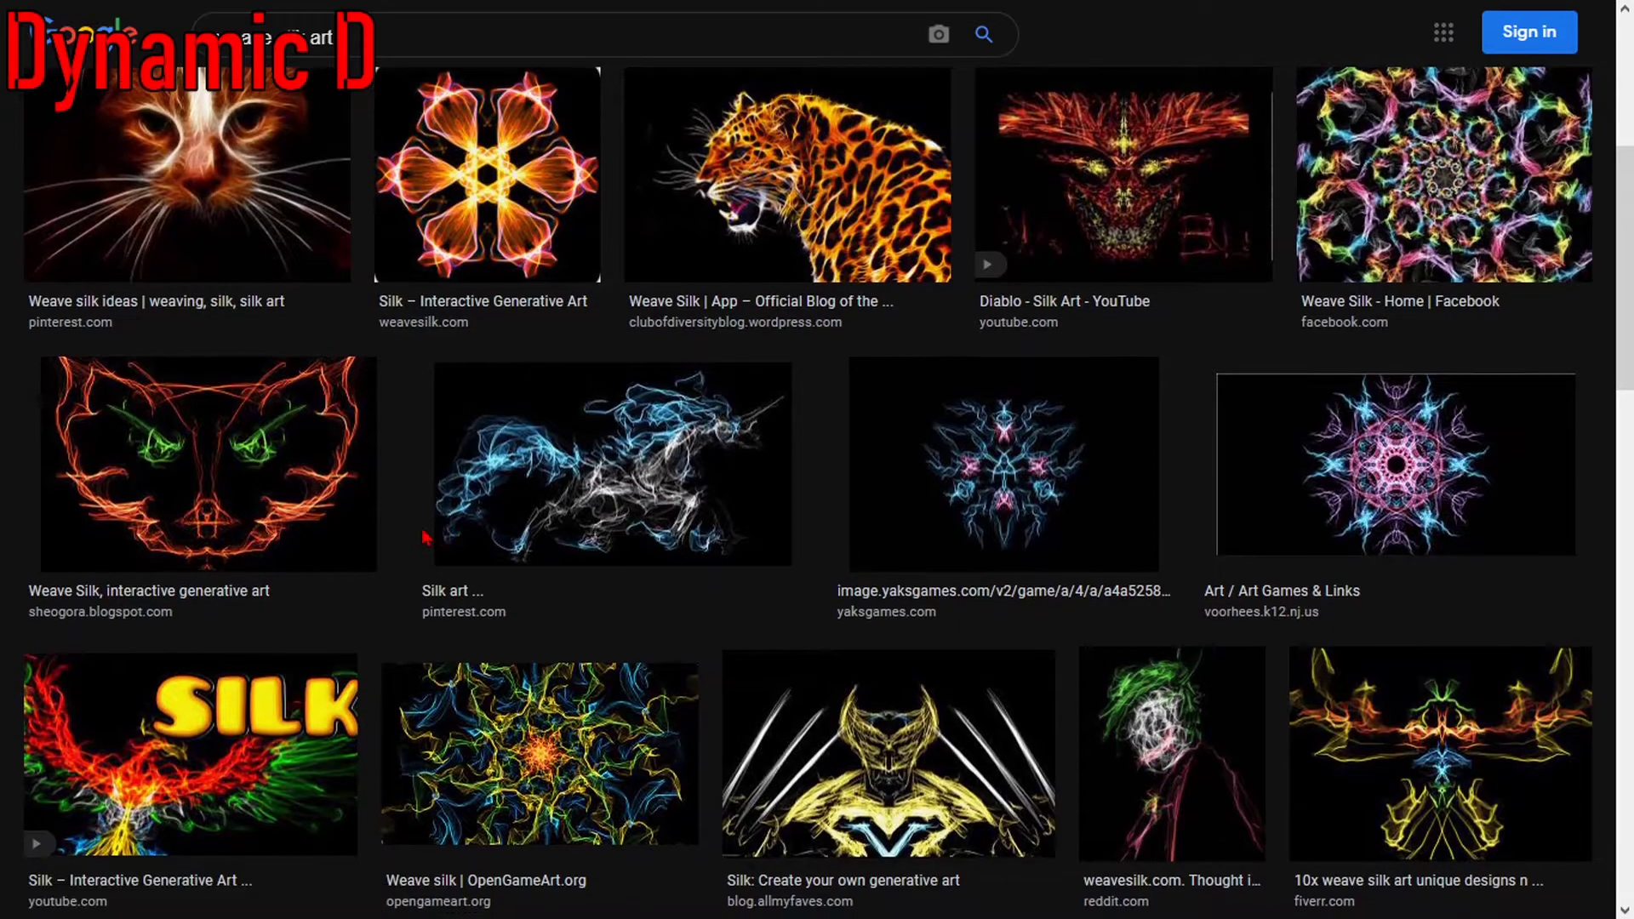
{"action": "scroll", "coordinate": [525, 566], "scroll_direction": "down", "scroll_amount": 5}
{"action": "scroll", "coordinate": [540, 574], "scroll_direction": "down", "scroll_amount": 2}
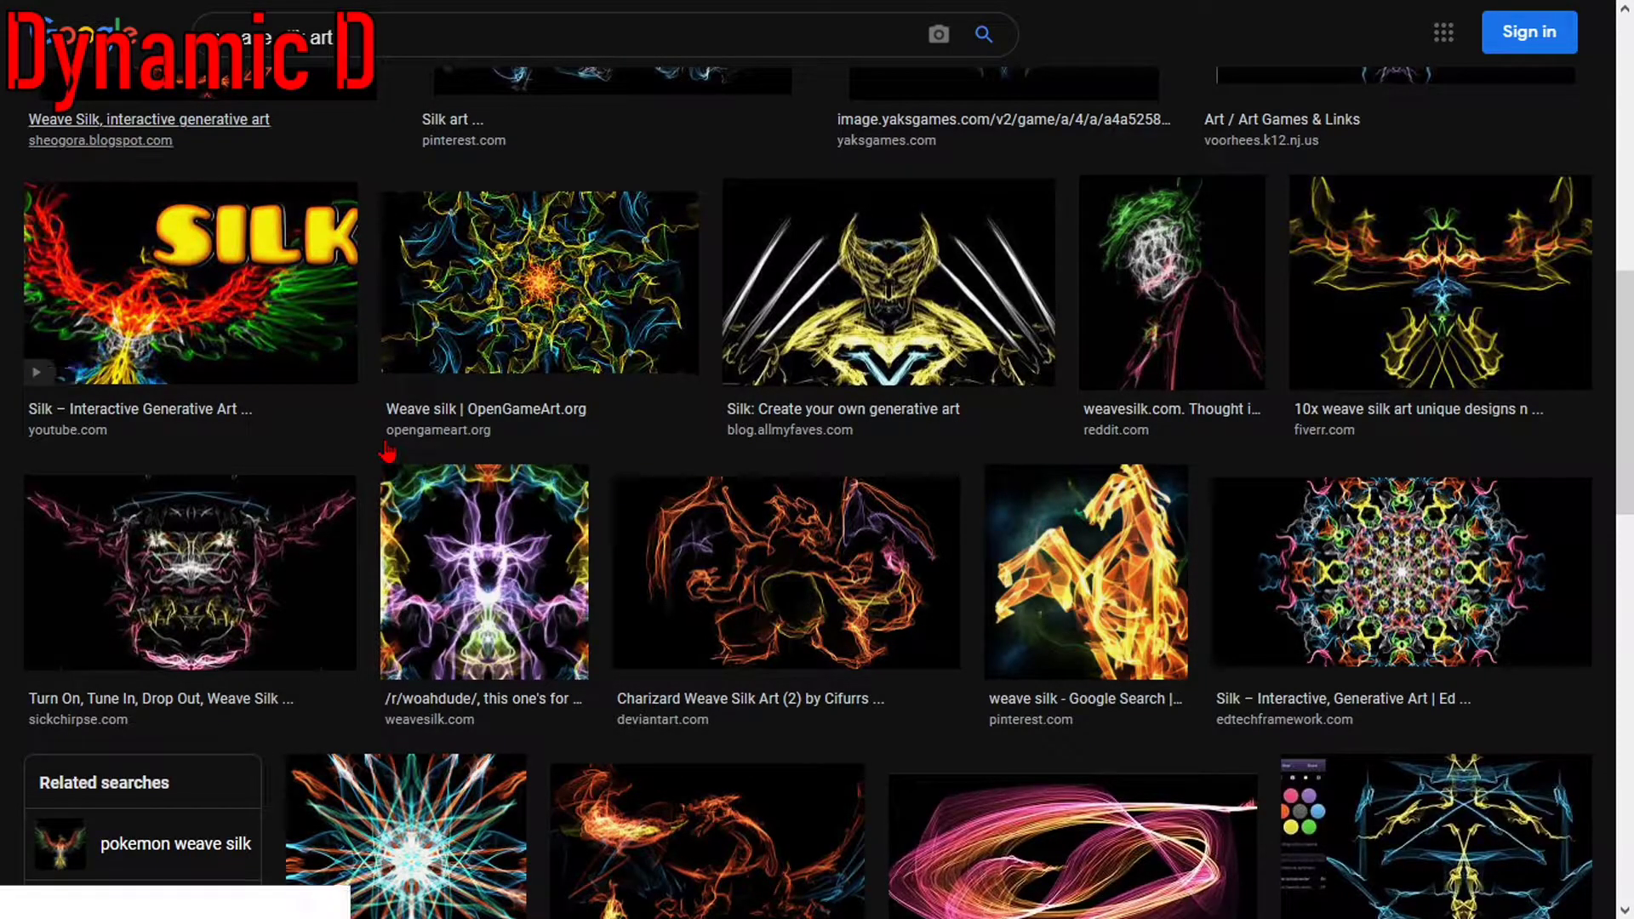
{"action": "scroll", "coordinate": [387, 460], "scroll_direction": "up", "scroll_amount": 13}
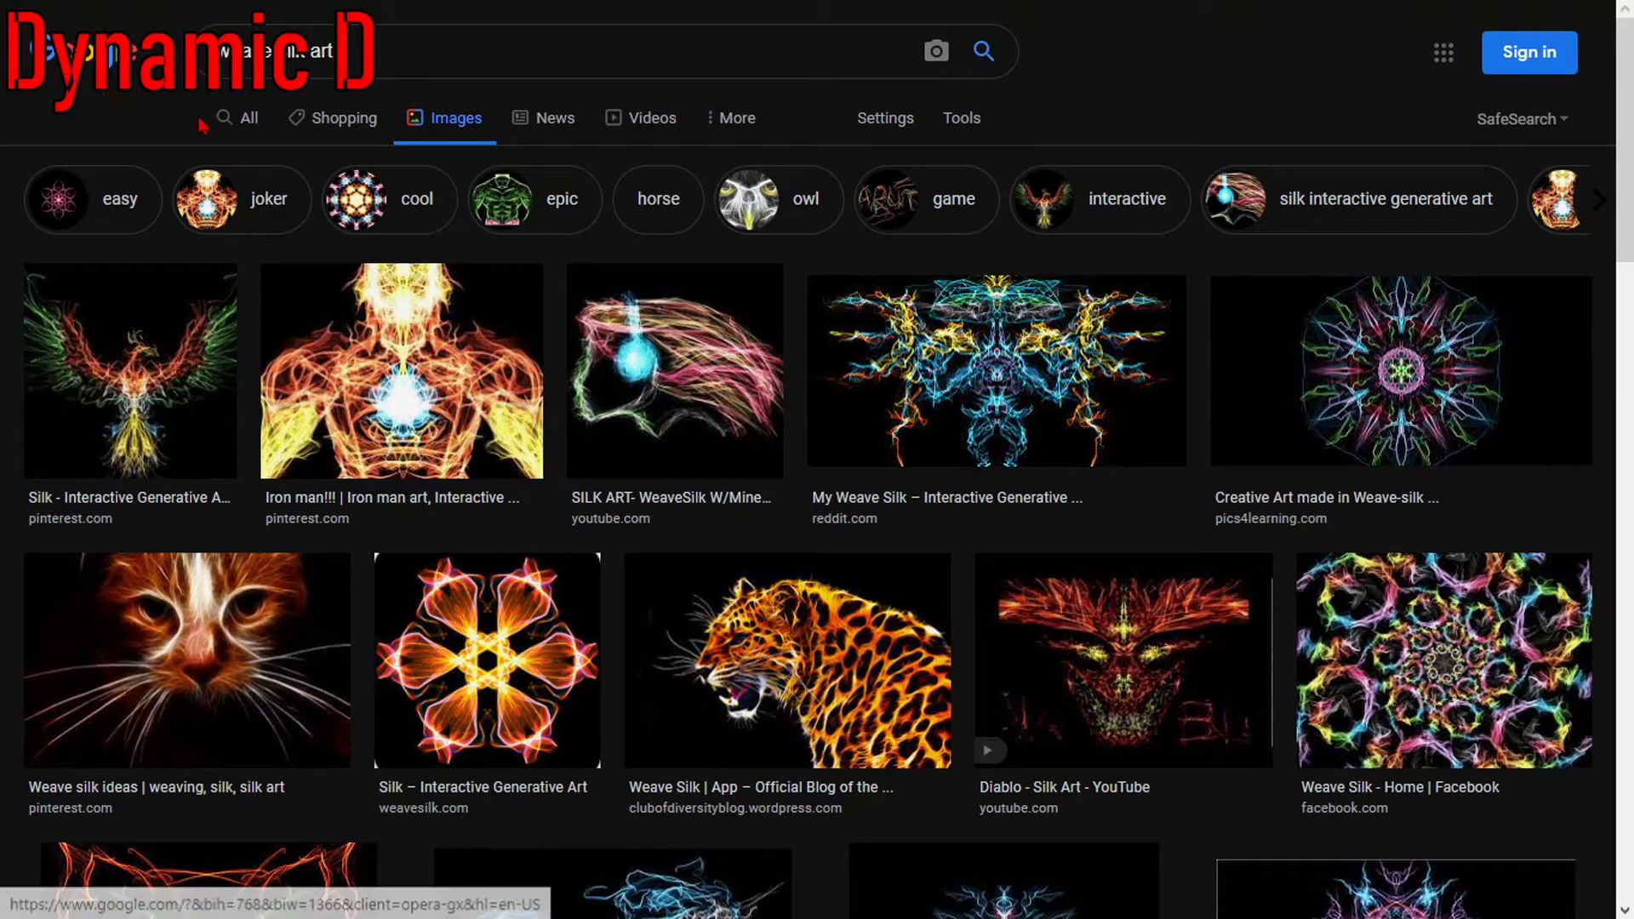
{"action": "left_click", "coordinate": [257, 138]}
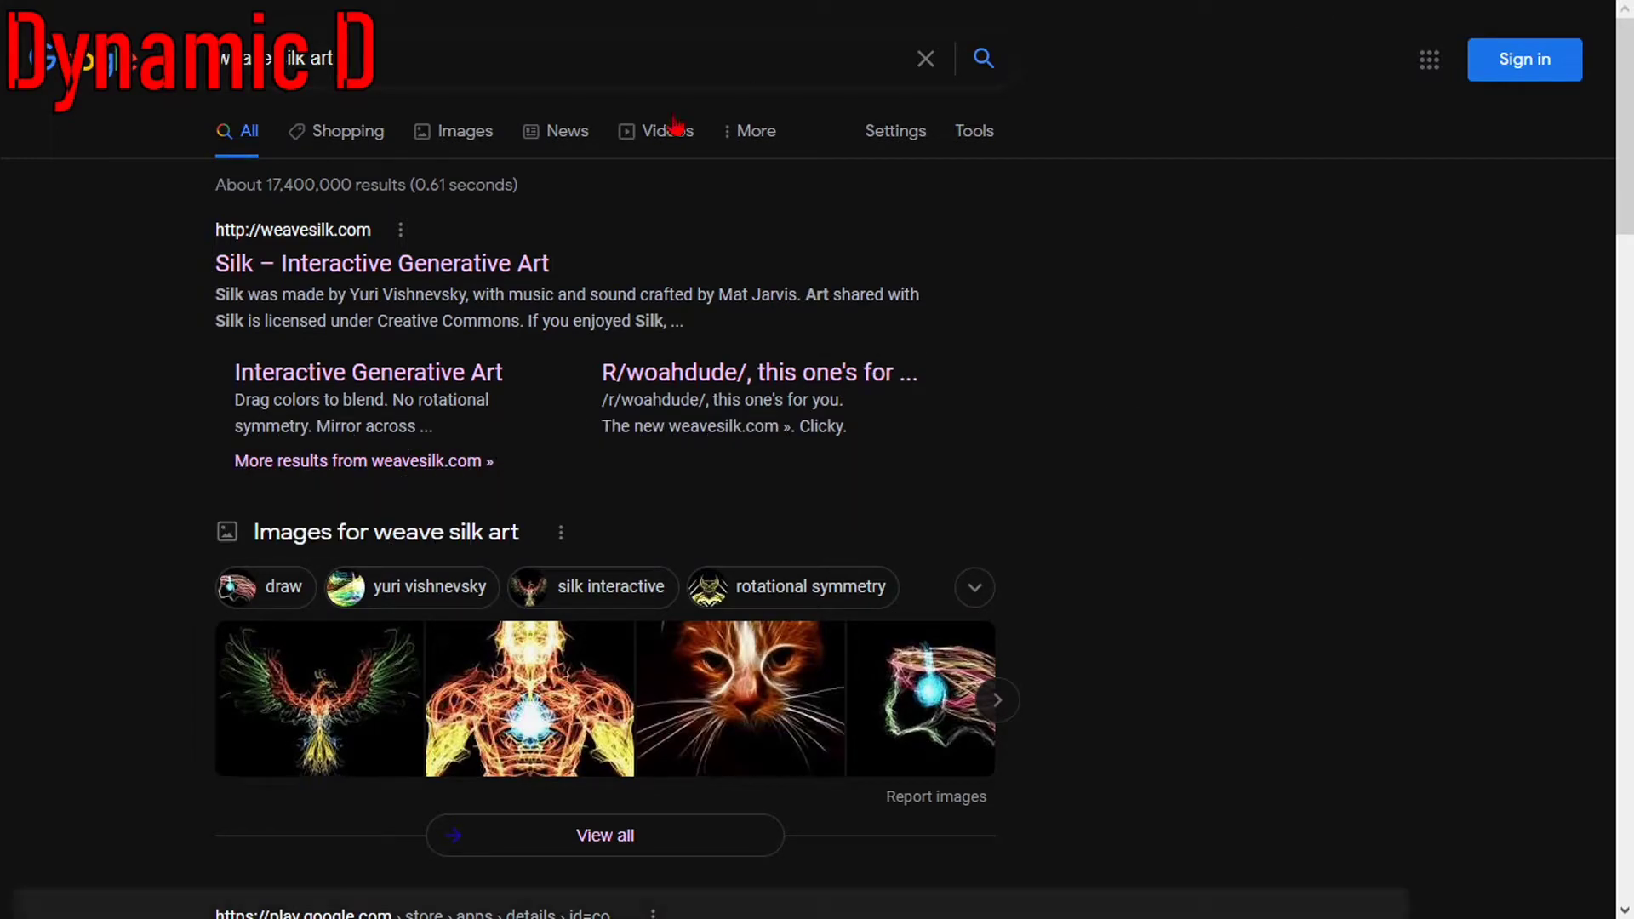
{"action": "left_click", "coordinate": [333, 270]}
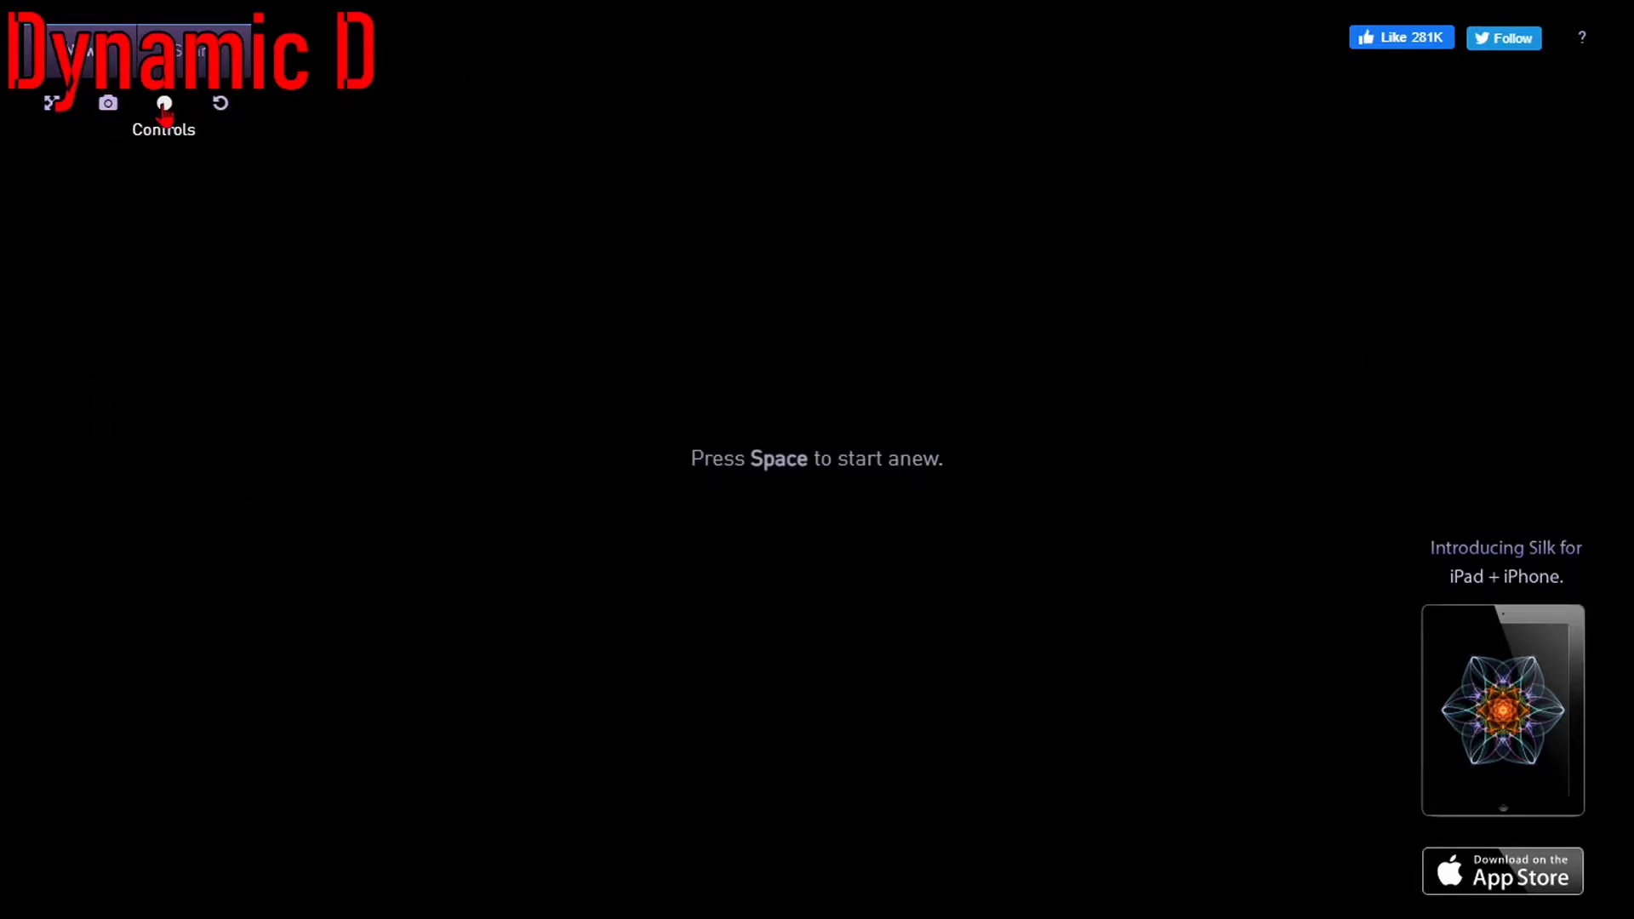
{"action": "left_click", "coordinate": [165, 105]}
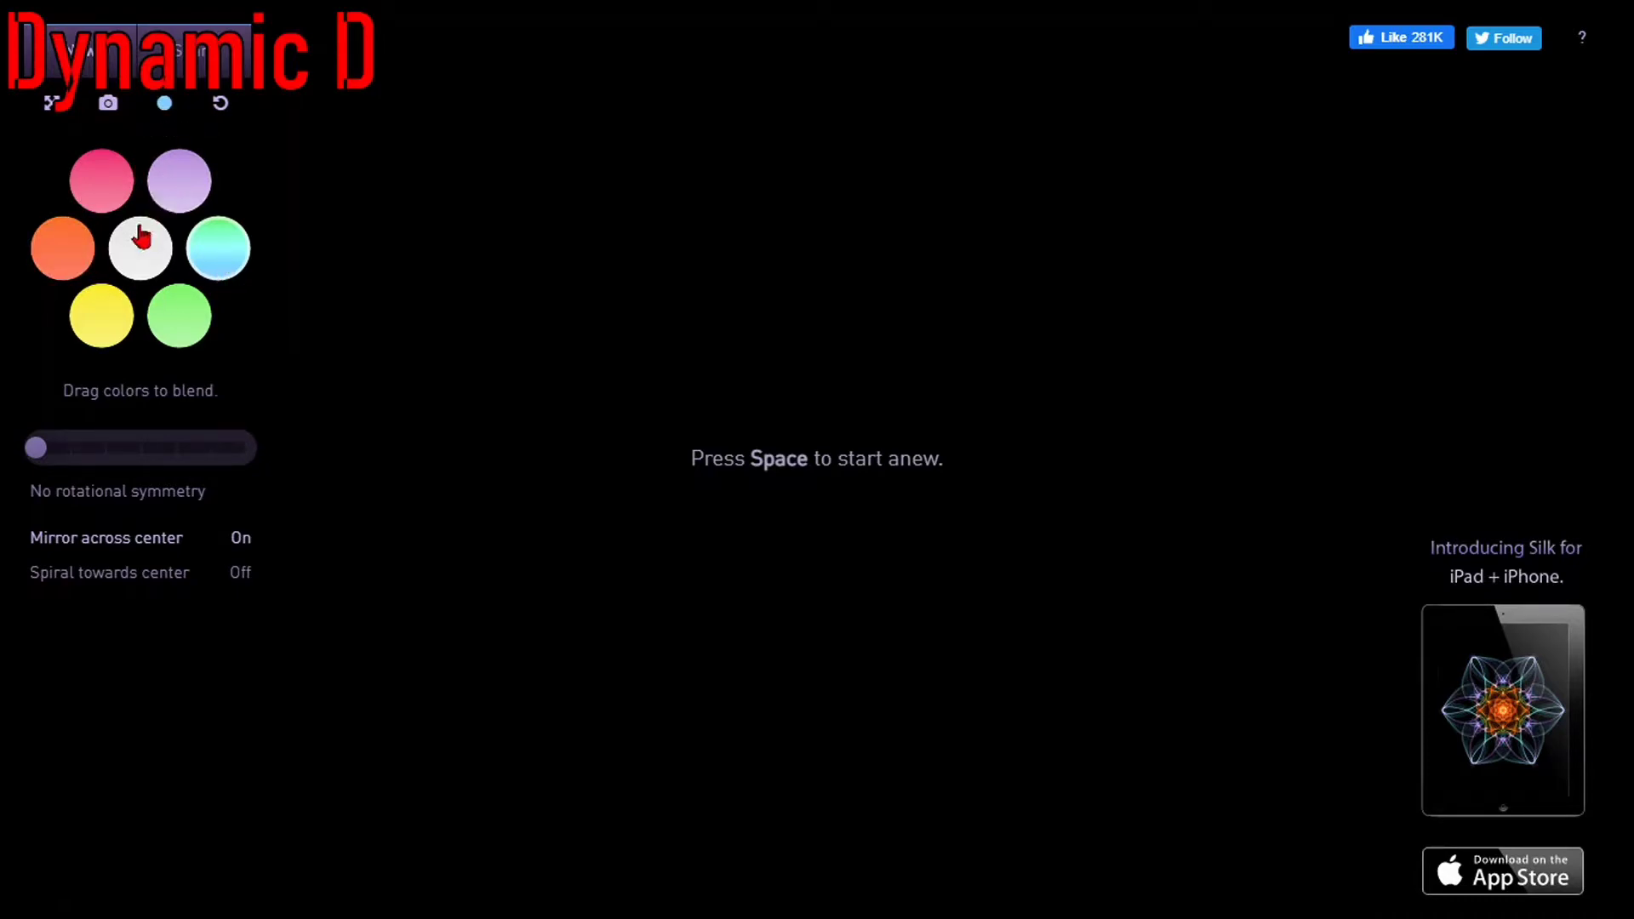
Draw a trial white mirrored stroke near the center of the canvas and undo it
{"action": "left_click", "coordinate": [657, 449]}
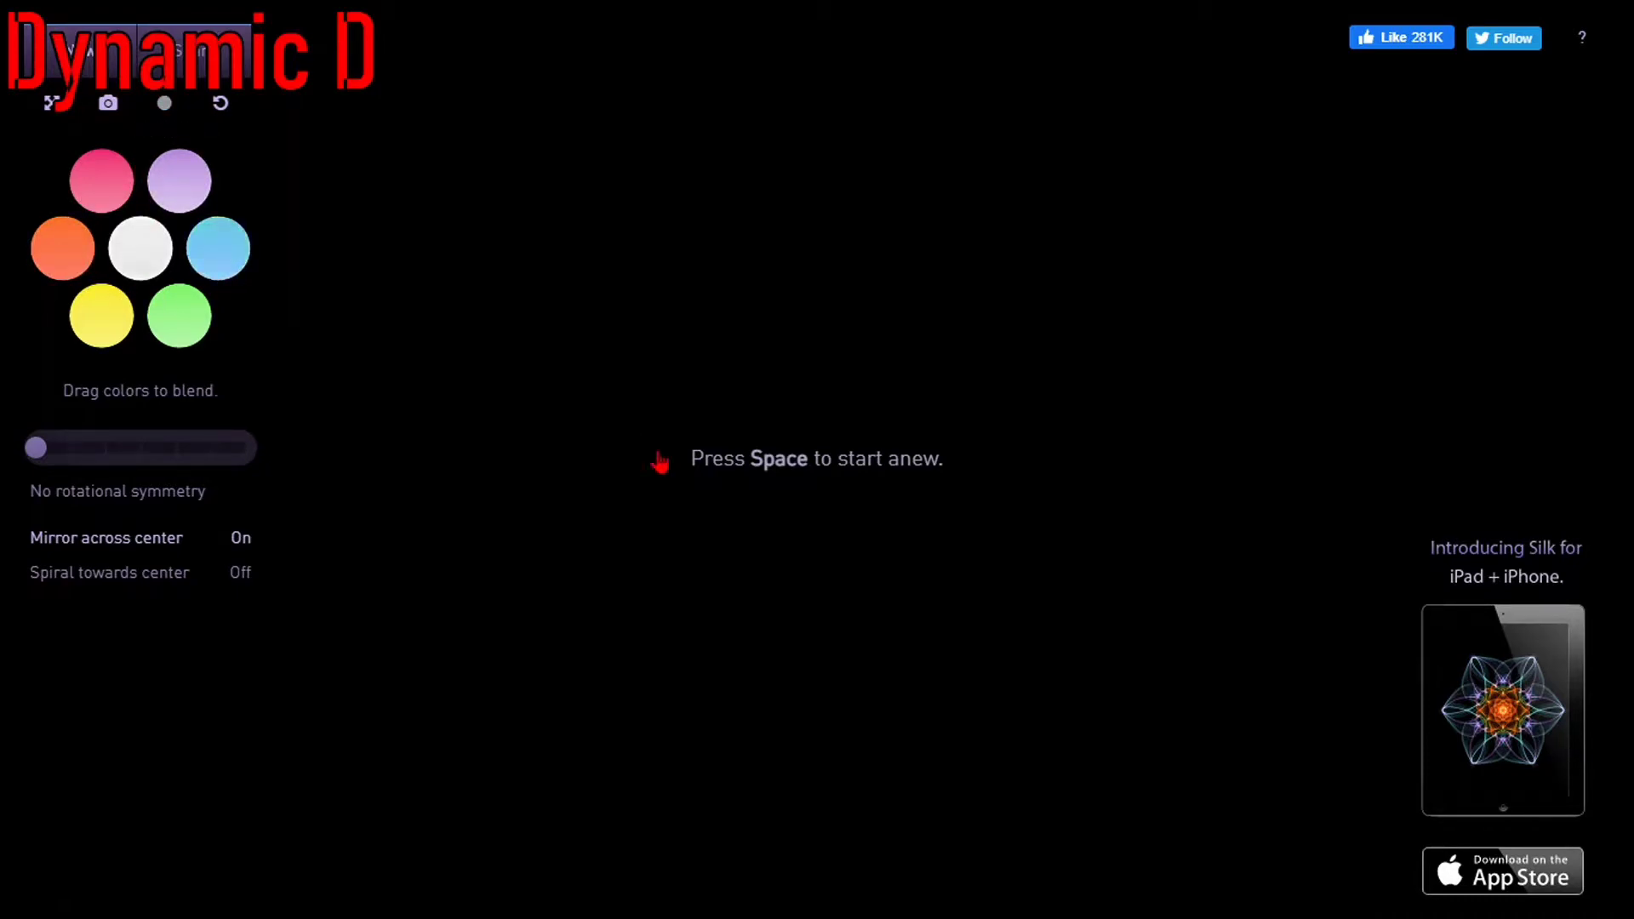
{"action": "left_click_drag", "start_coordinate": [893, 529], "coordinate": [937, 547]}
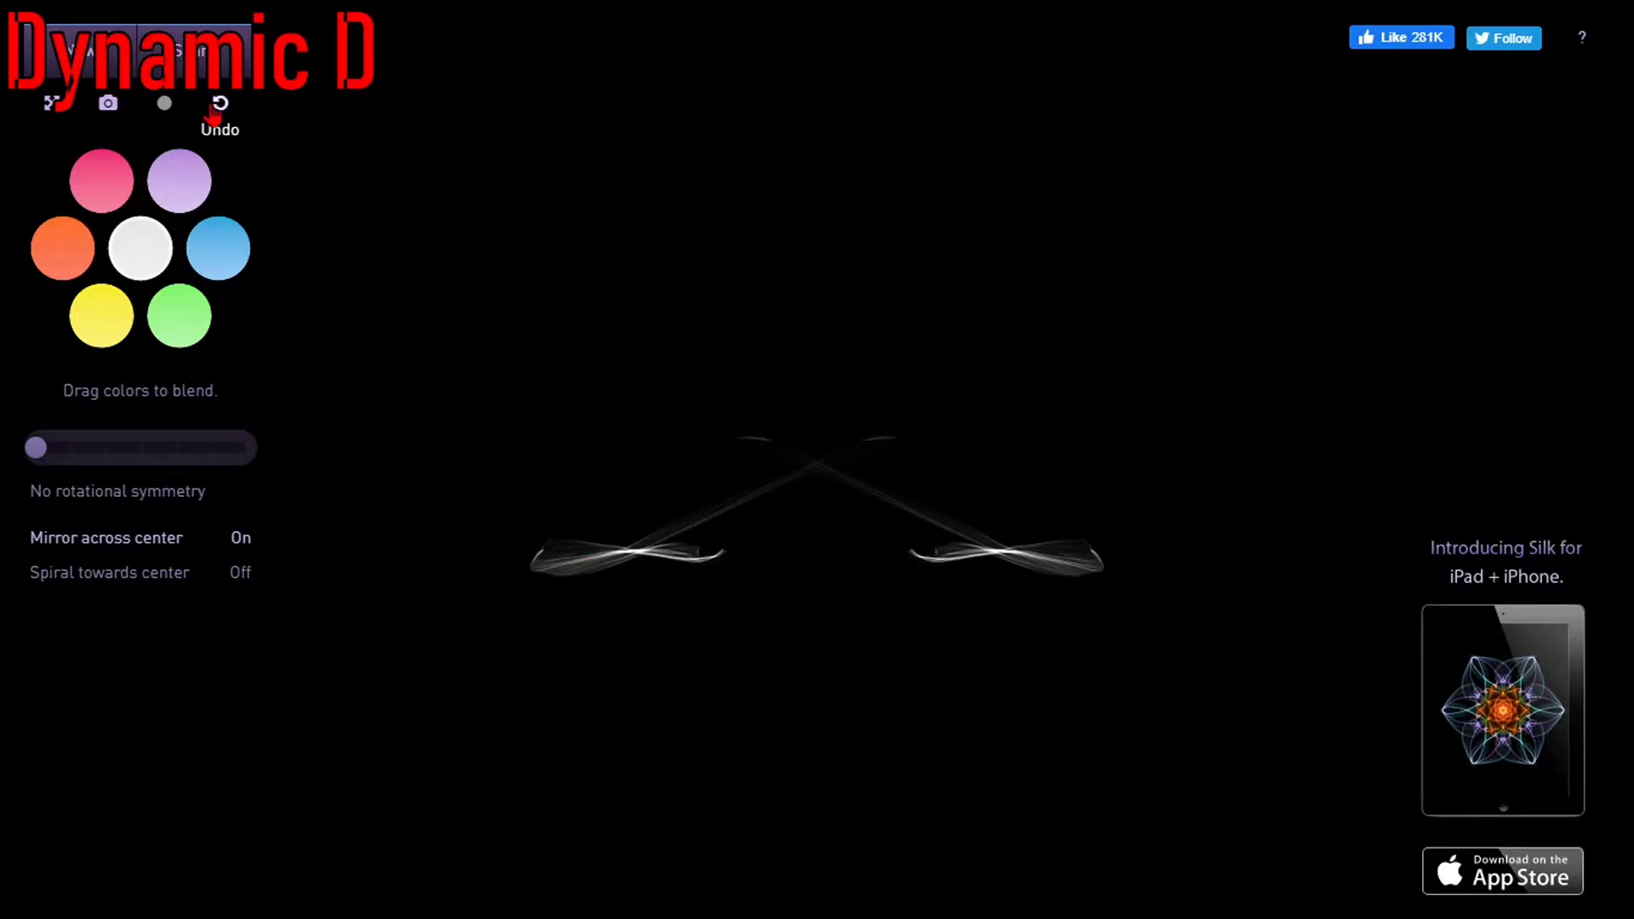
{"action": "left_click", "coordinate": [218, 106]}
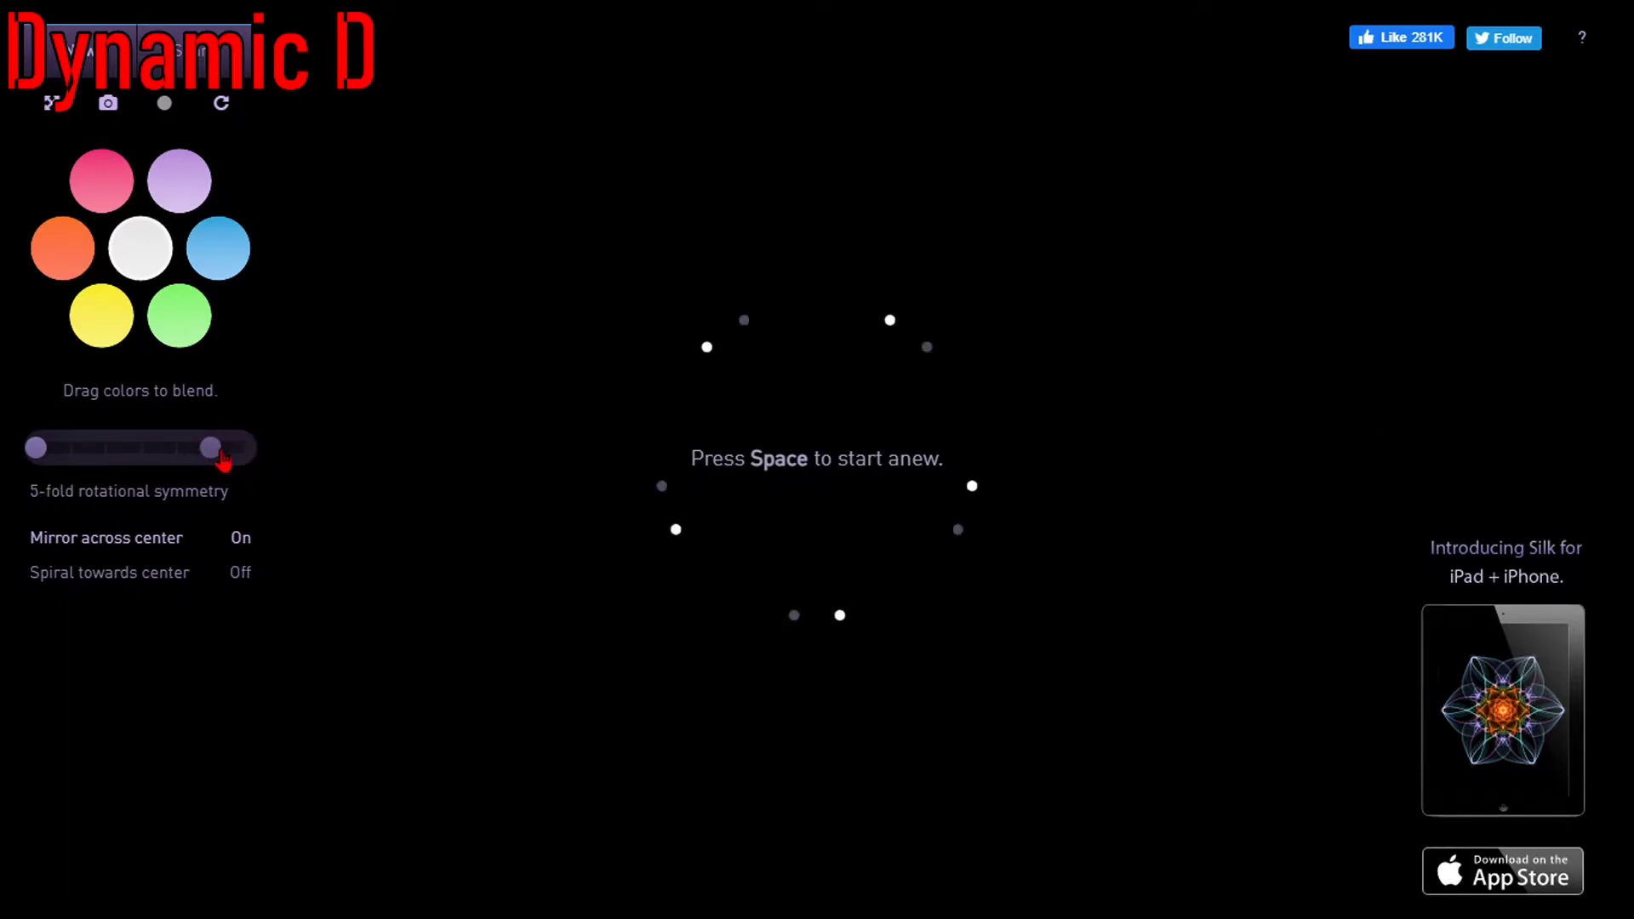
Set 6-fold rotational symmetry, turn on Spiral towards center, and draw a pink pattern across the canvas
{"action": "left_click", "coordinate": [220, 453]}
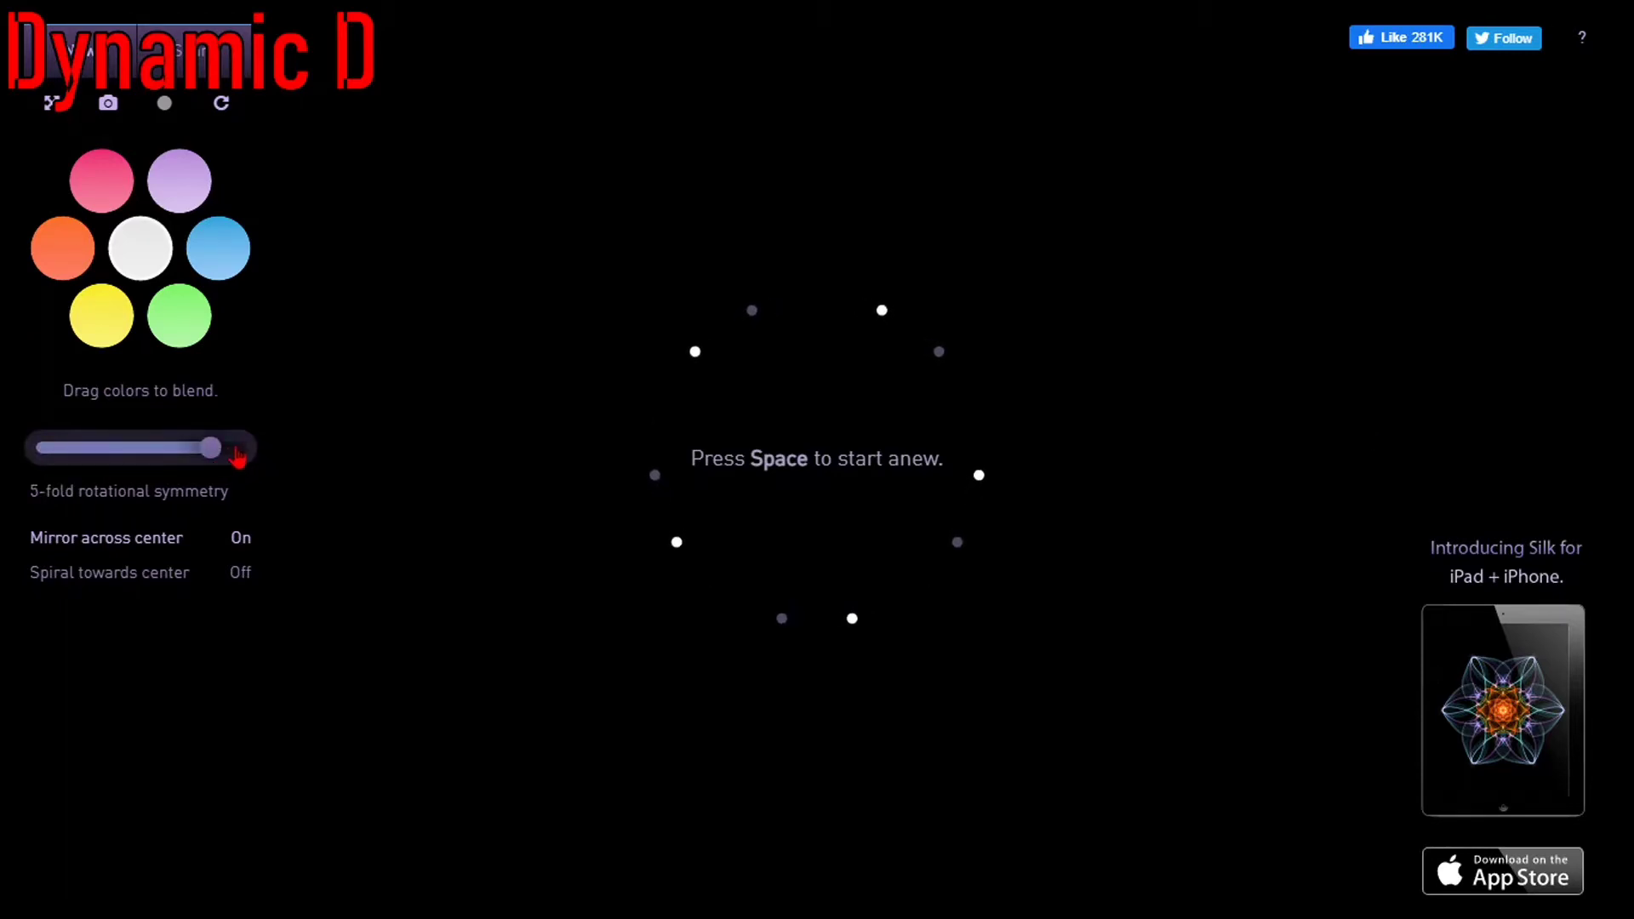
{"action": "left_click", "coordinate": [242, 457]}
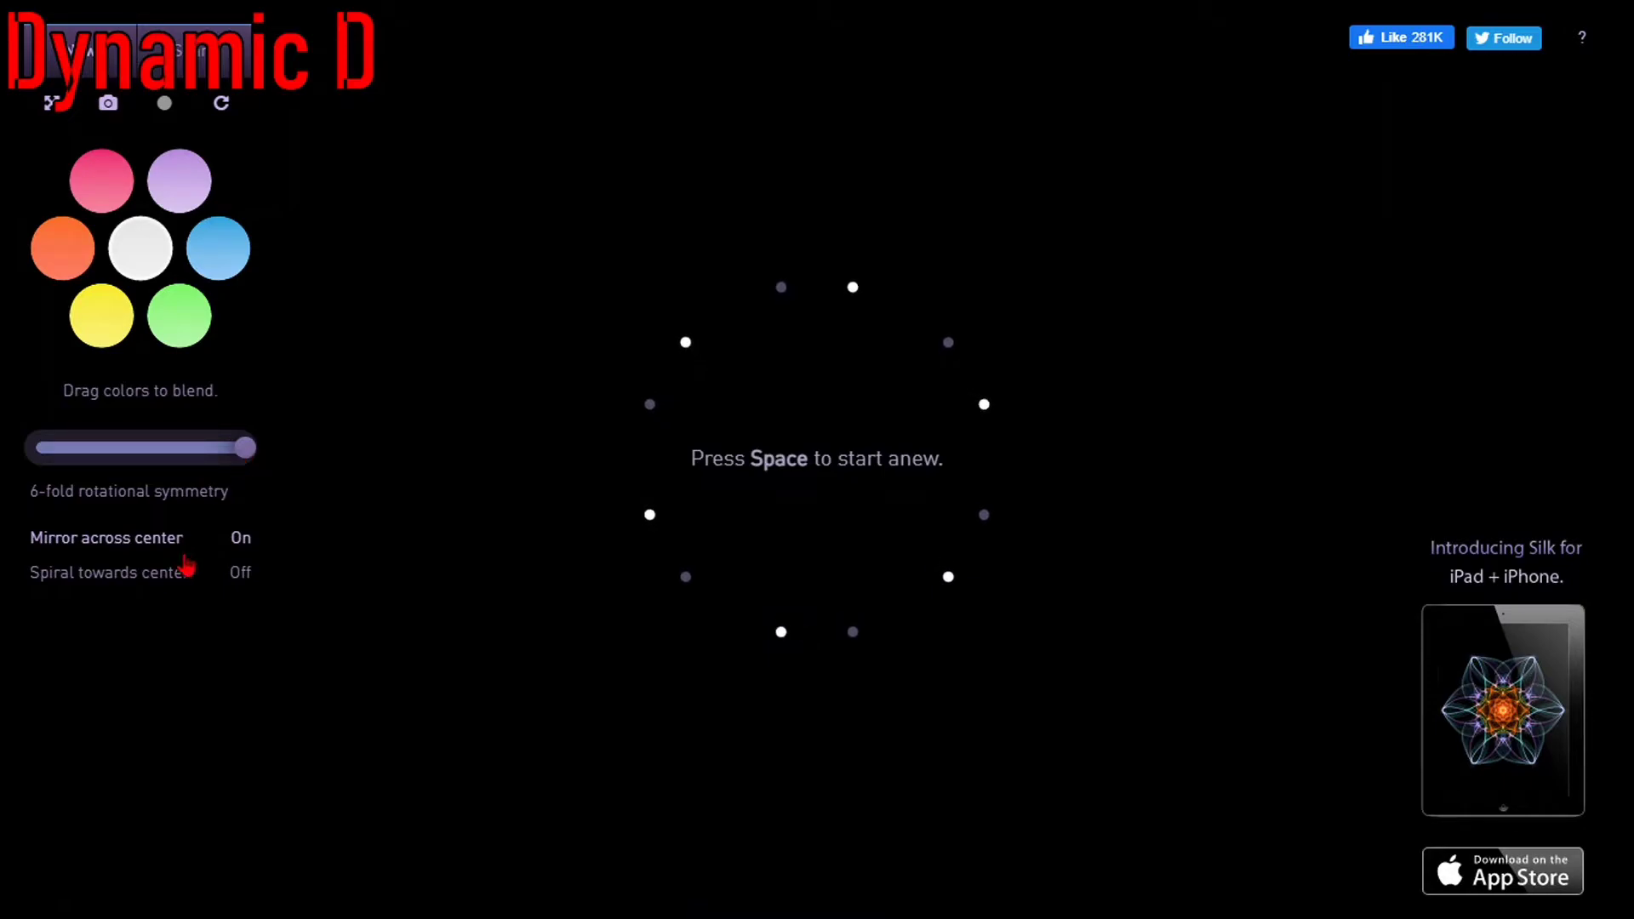
{"action": "left_click", "coordinate": [242, 572]}
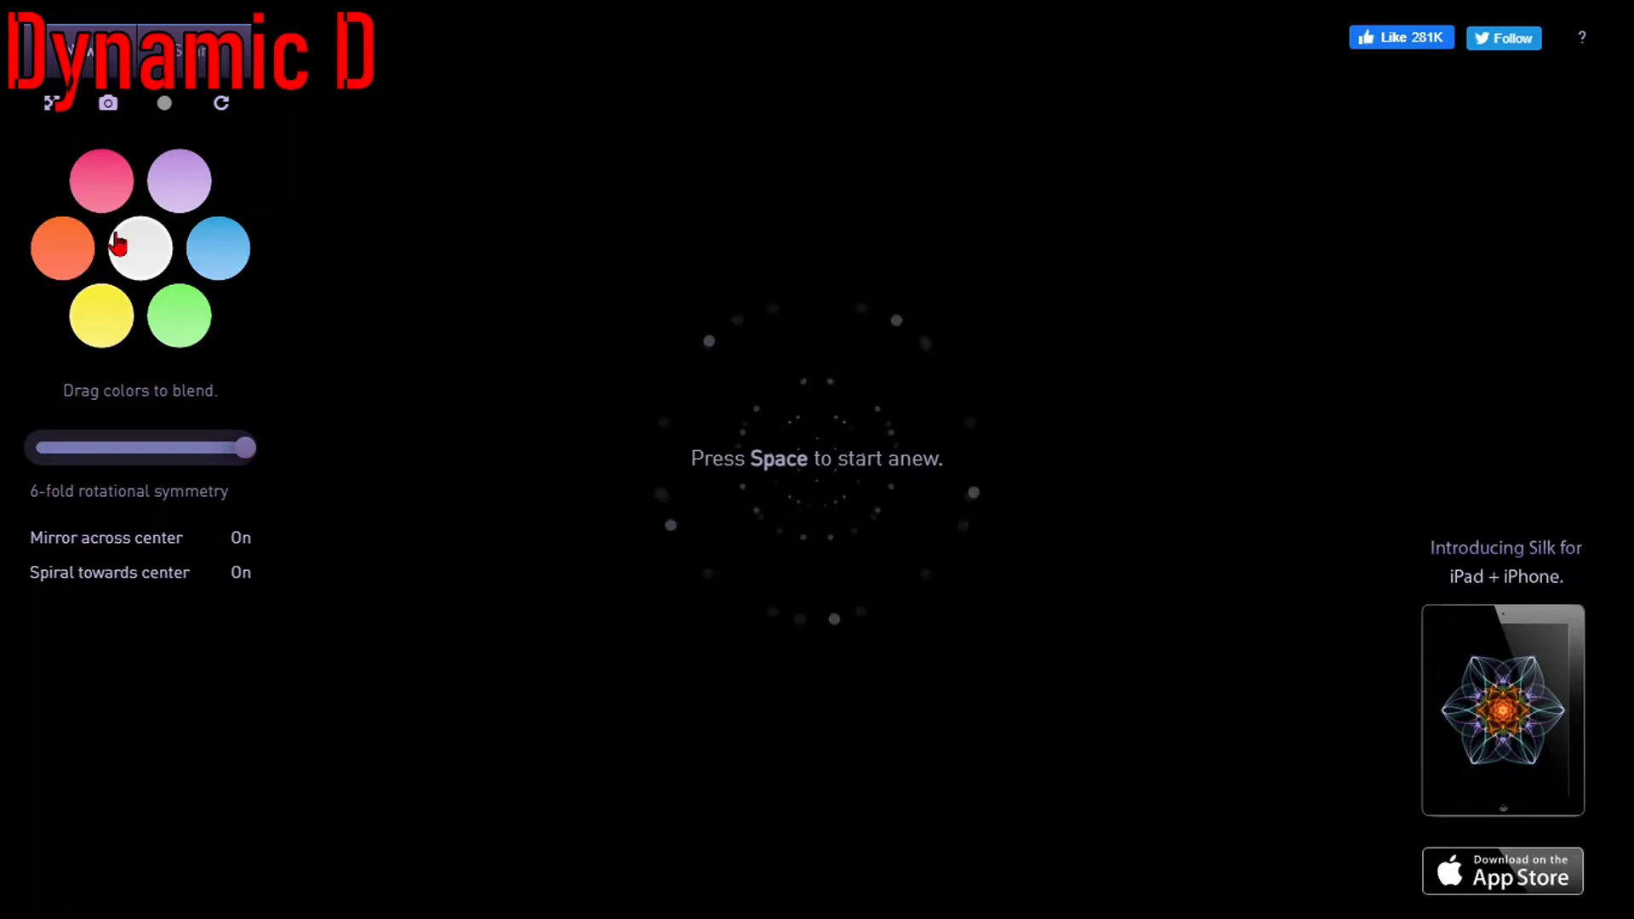
{"action": "left_click", "coordinate": [102, 175]}
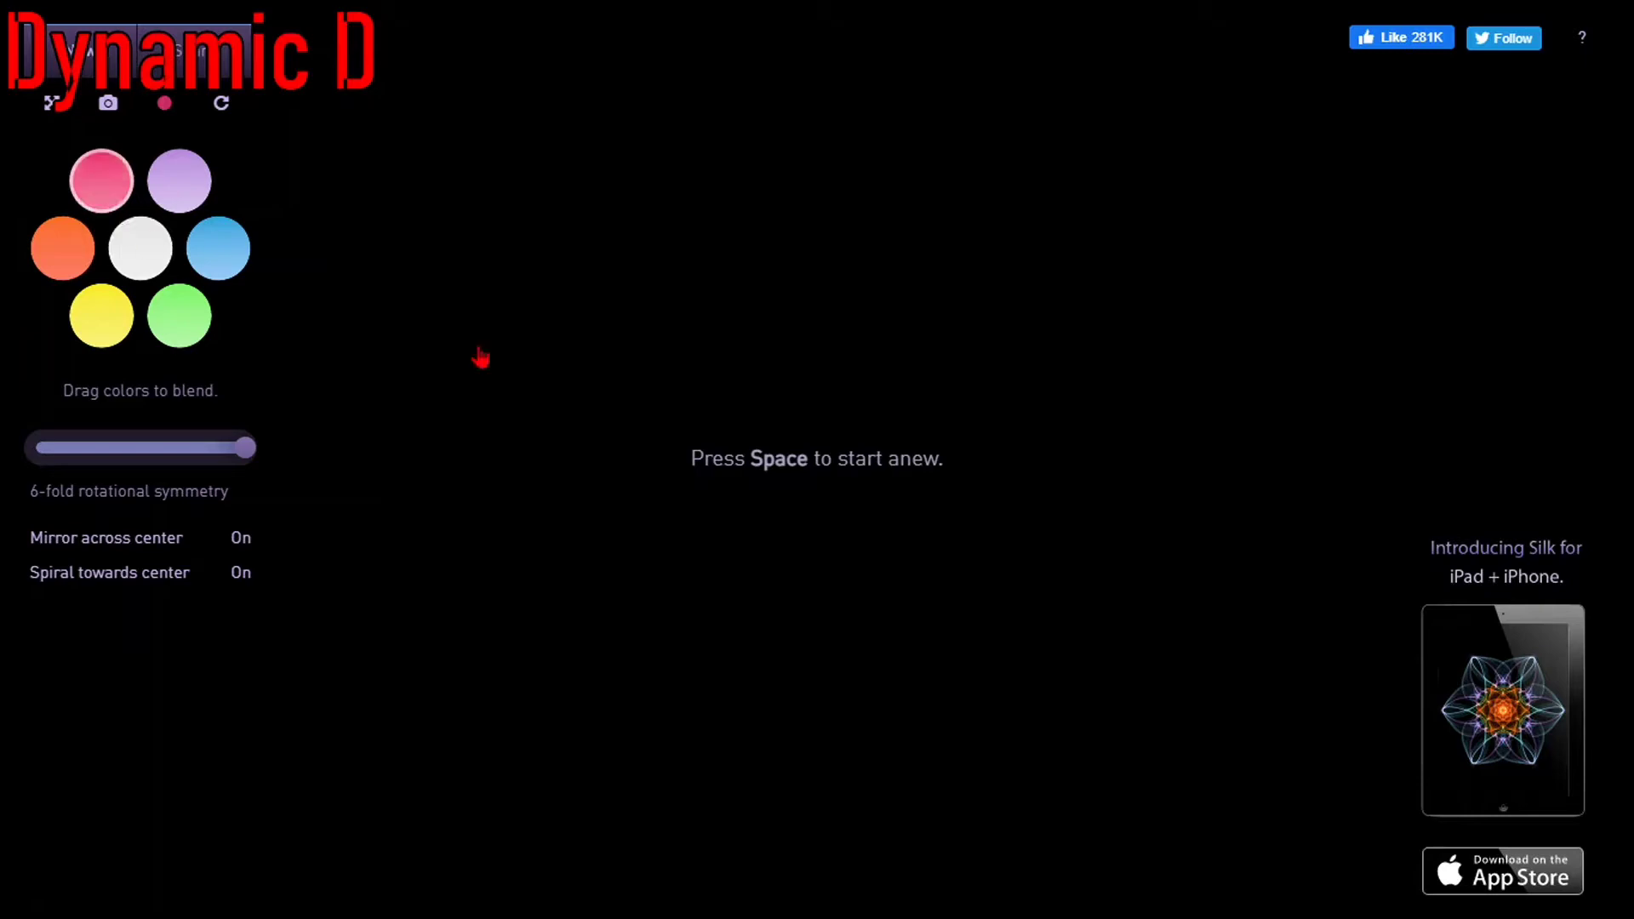
{"action": "mouse_move", "coordinate": [718, 429]}
{"action": "left_mouse_down"}
{"action": "mouse_move", "coordinate": [679, 393]}
{"action": "mouse_move", "coordinate": [645, 444]}
{"action": "mouse_move", "coordinate": [556, 365]}
{"action": "mouse_move", "coordinate": [525, 396]}
{"action": "mouse_move", "coordinate": [481, 404]}
{"action": "mouse_move", "coordinate": [462, 376]}
{"action": "mouse_move", "coordinate": [471, 330]}
{"action": "mouse_move", "coordinate": [543, 340]}
{"action": "mouse_move", "coordinate": [556, 320]}
{"action": "mouse_move", "coordinate": [633, 356]}
{"action": "mouse_move", "coordinate": [287, 183]}
{"action": "mouse_move", "coordinate": [372, 227]}
{"action": "left_mouse_up"}
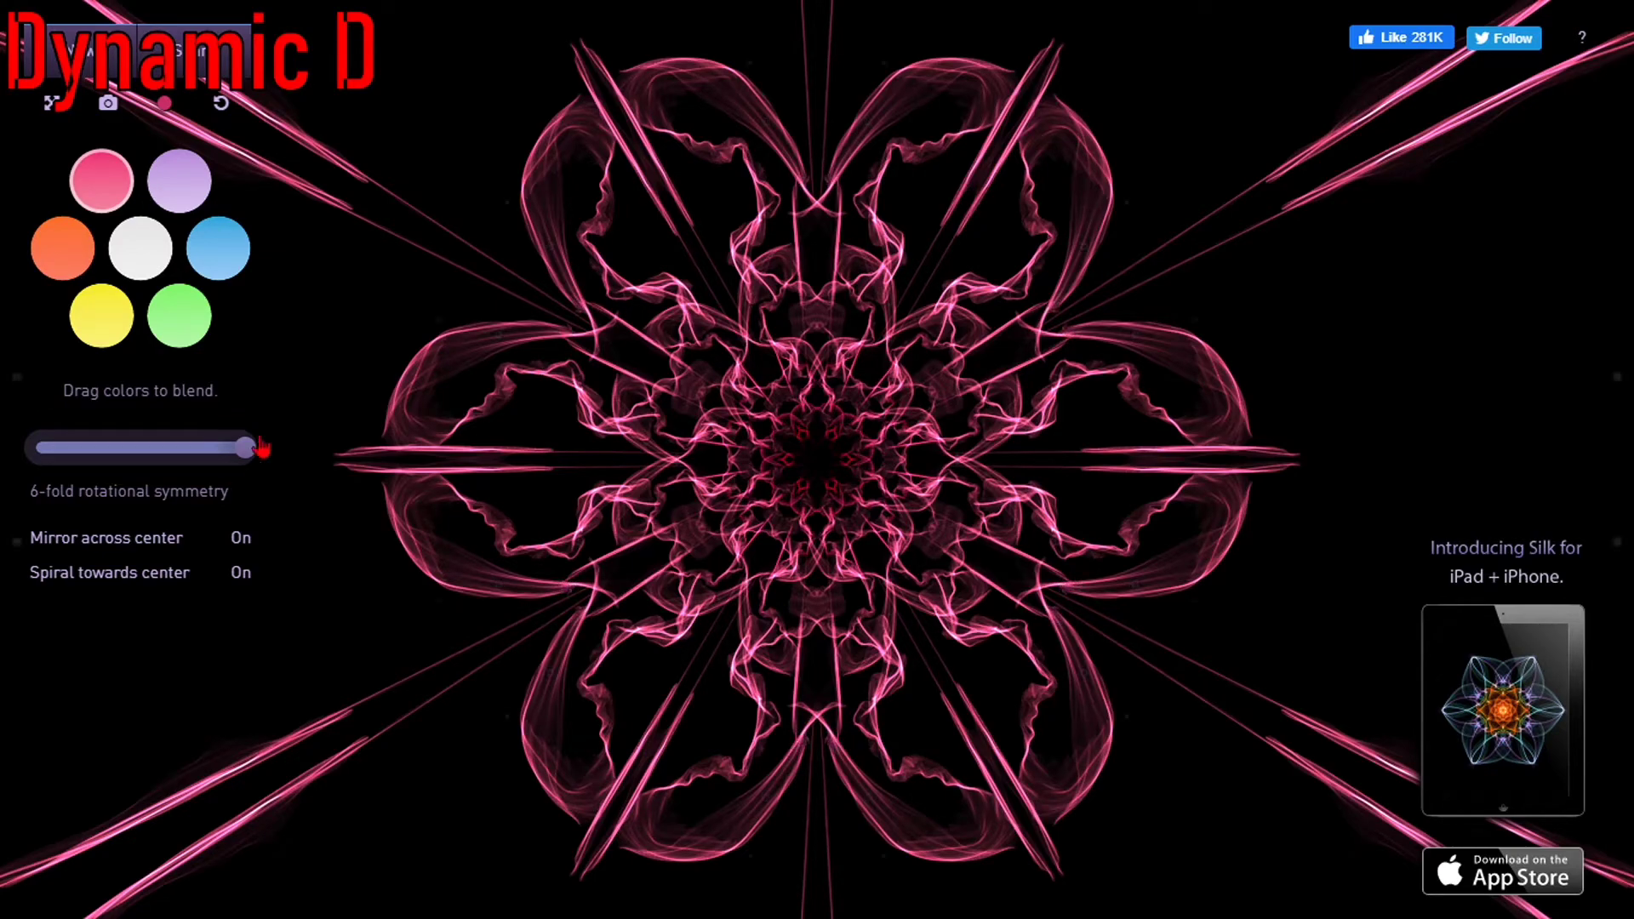
Add pink strokes with 4-fold symmetry and mirroring off, first at the center with spiraling, and near the outer petals without it
{"action": "left_click_drag", "start_coordinate": [255, 448], "coordinate": [141, 451]}
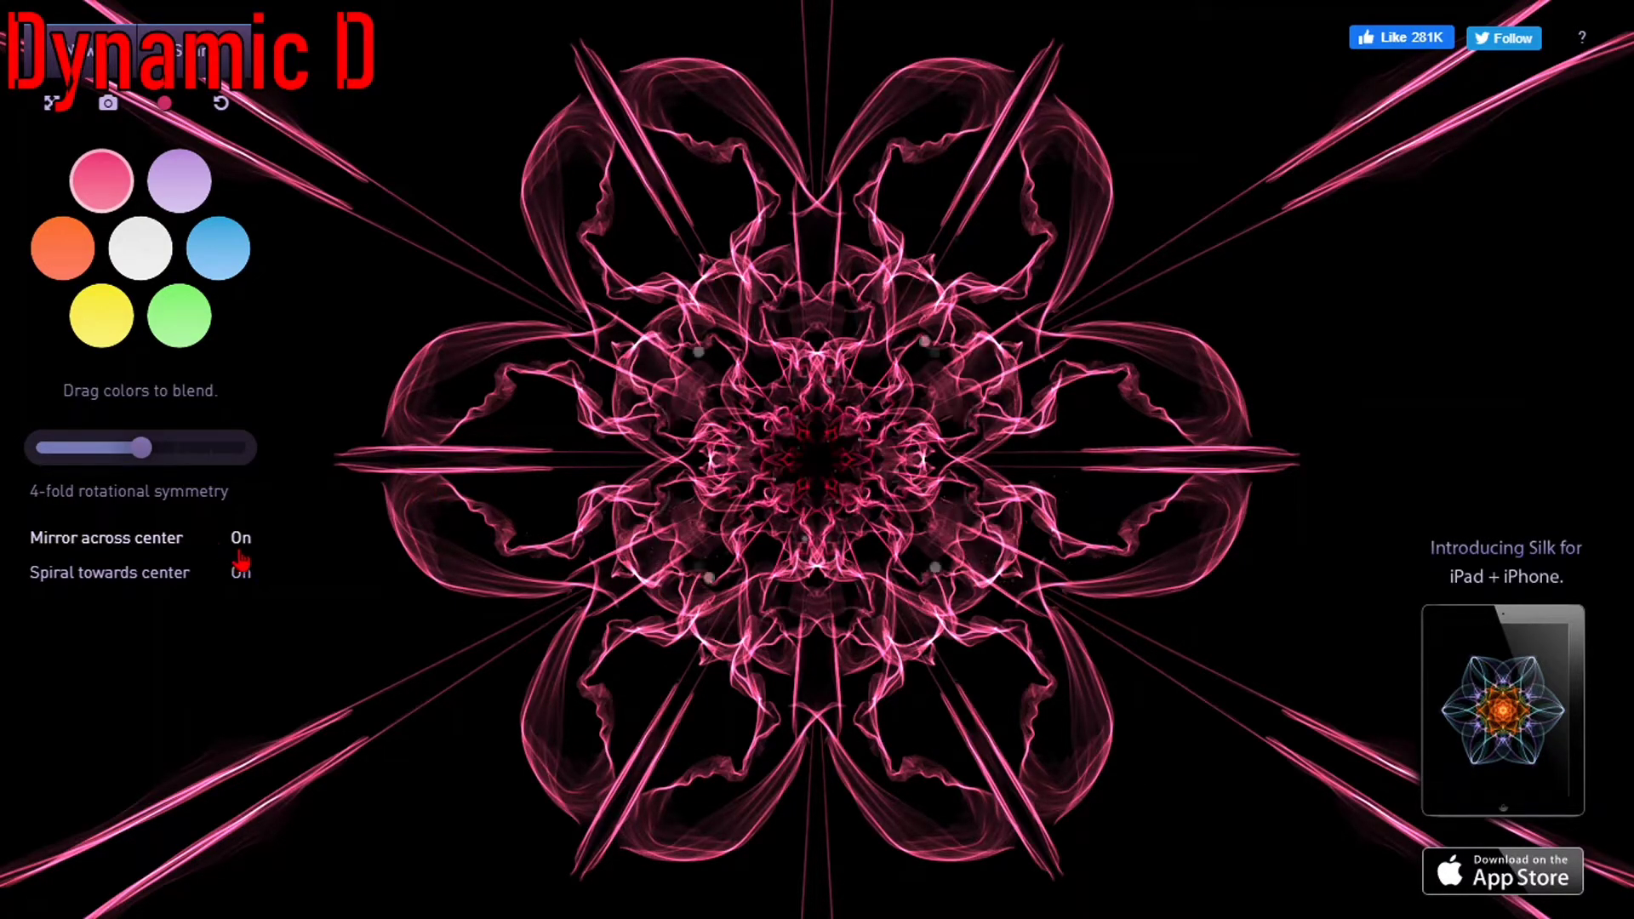
{"action": "key", "text": "m"}
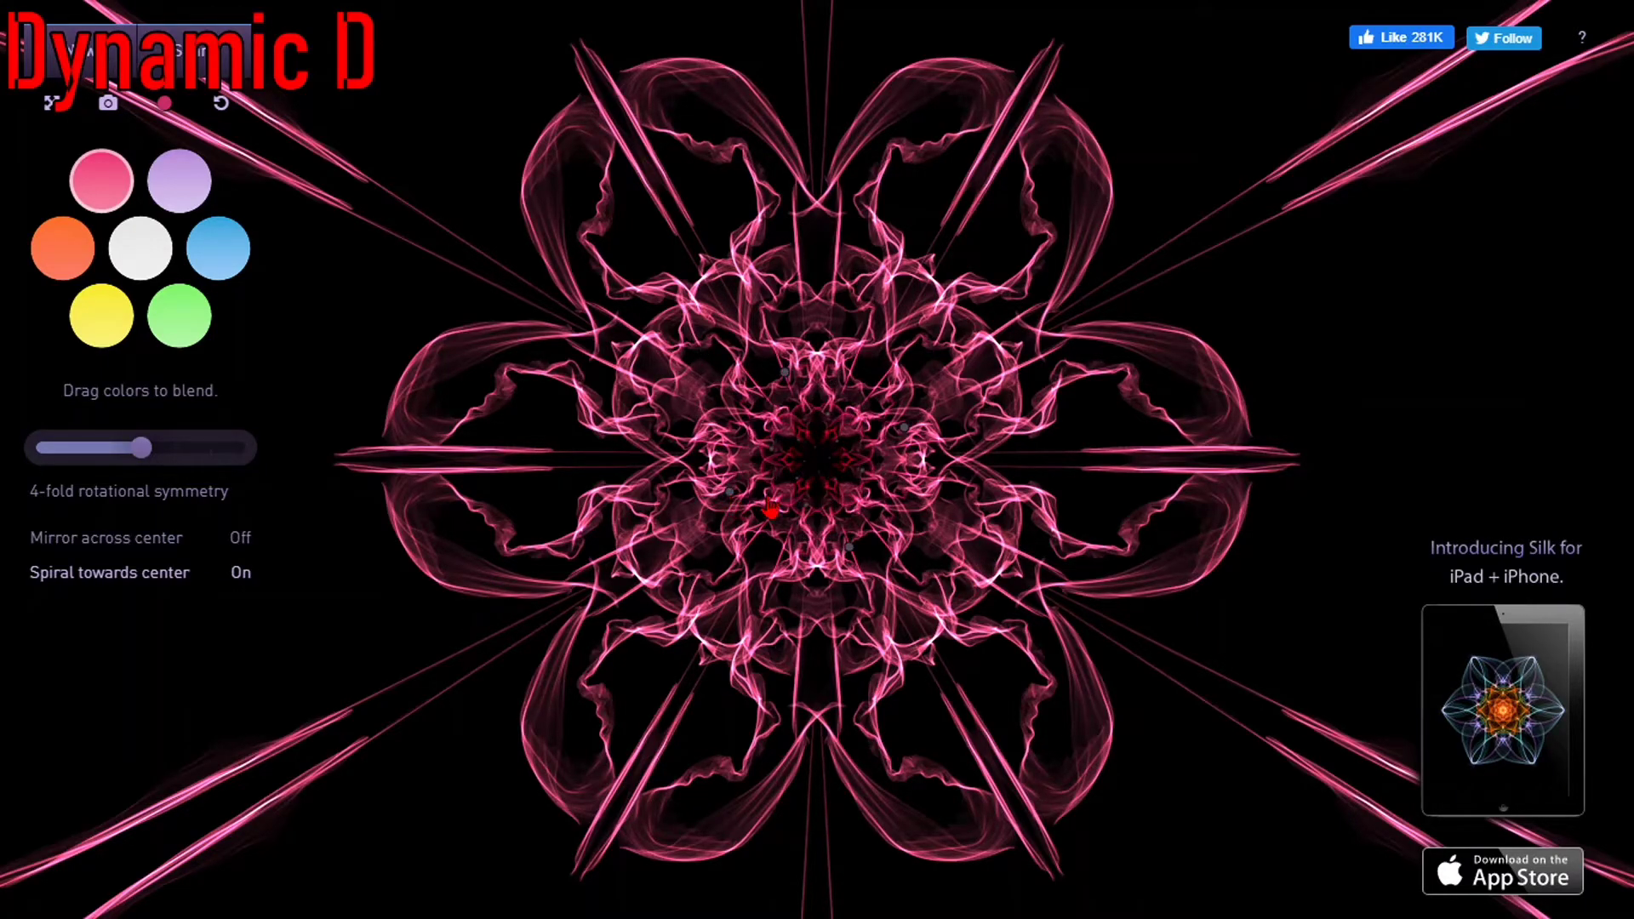
{"action": "left_click_drag", "start_coordinate": [747, 480], "coordinate": [838, 464]}
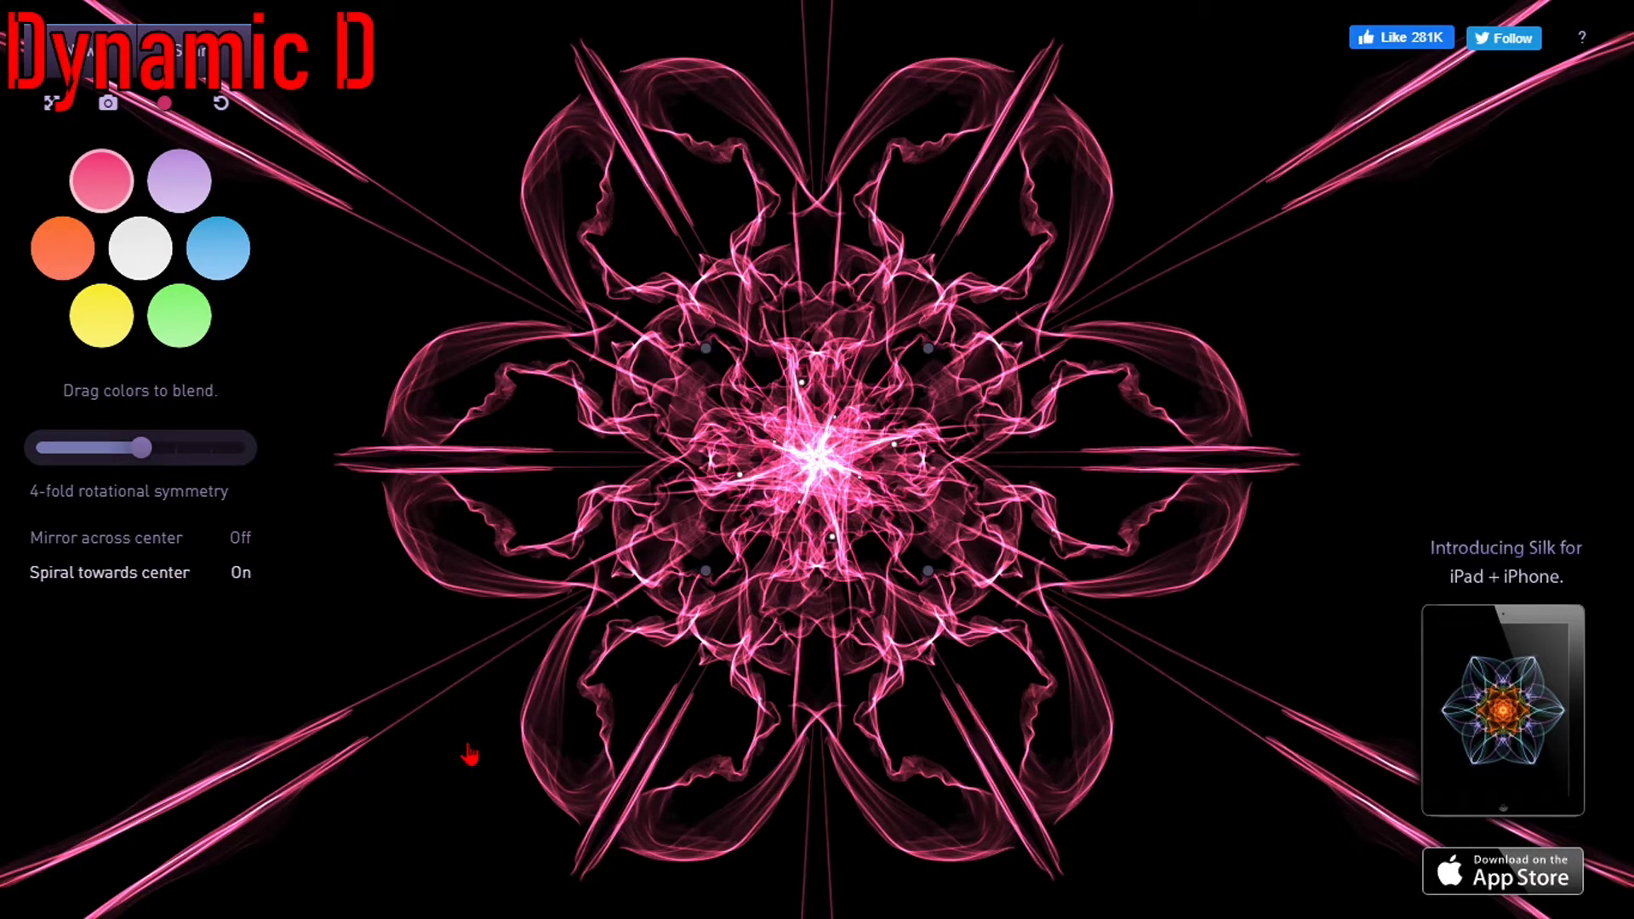
{"action": "key", "text": "s"}
{"action": "mouse_move", "coordinate": [469, 754]}
{"action": "left_mouse_down"}
{"action": "mouse_move", "coordinate": [639, 812]}
{"action": "mouse_move", "coordinate": [609, 776]}
{"action": "left_mouse_up"}
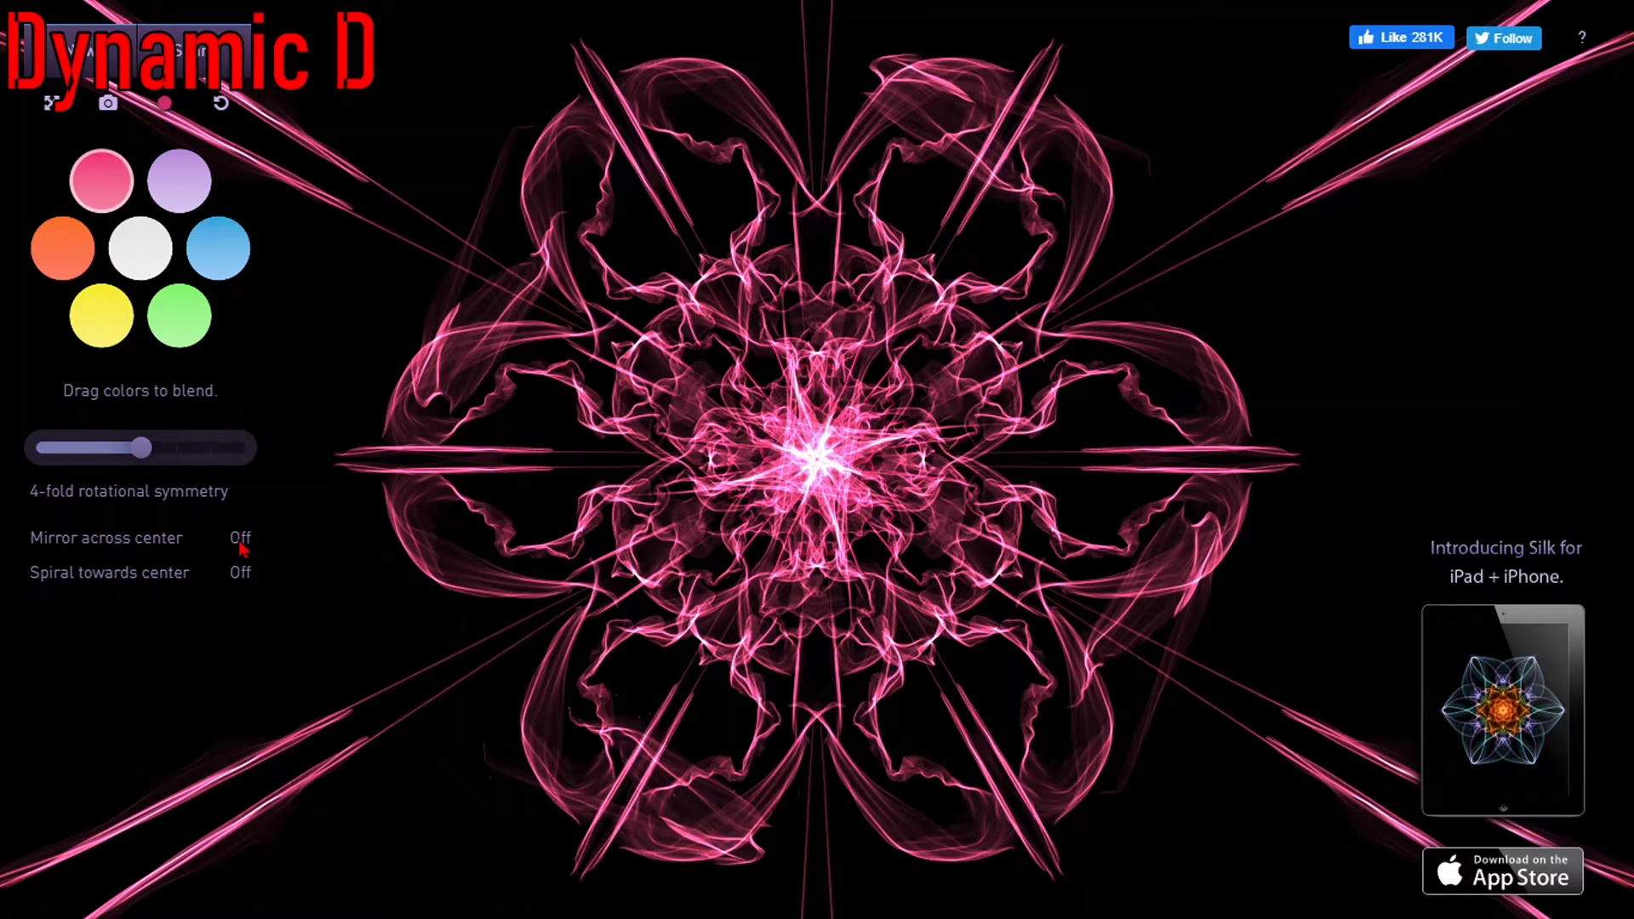
Turn mirroring and spiraling back on with 6-fold symmetry, and clear the canvas
{"action": "key", "text": "m"}
{"action": "key", "text": "s"}
{"action": "left_click_drag", "start_coordinate": [154, 462], "coordinate": [303, 467]}
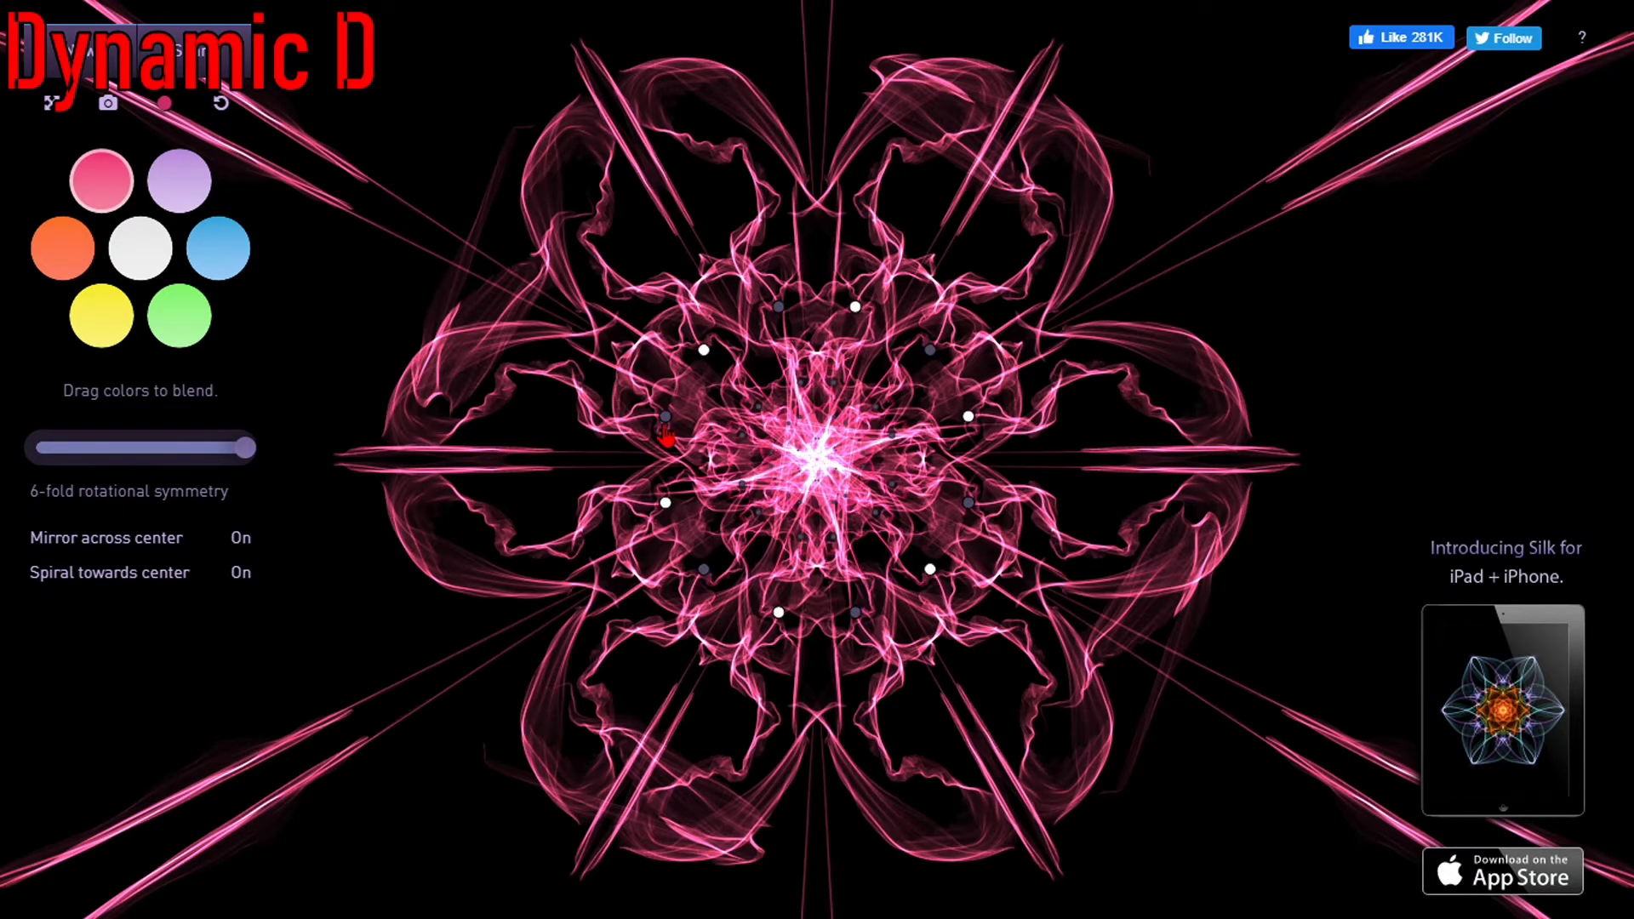
{"action": "key", "text": "space"}
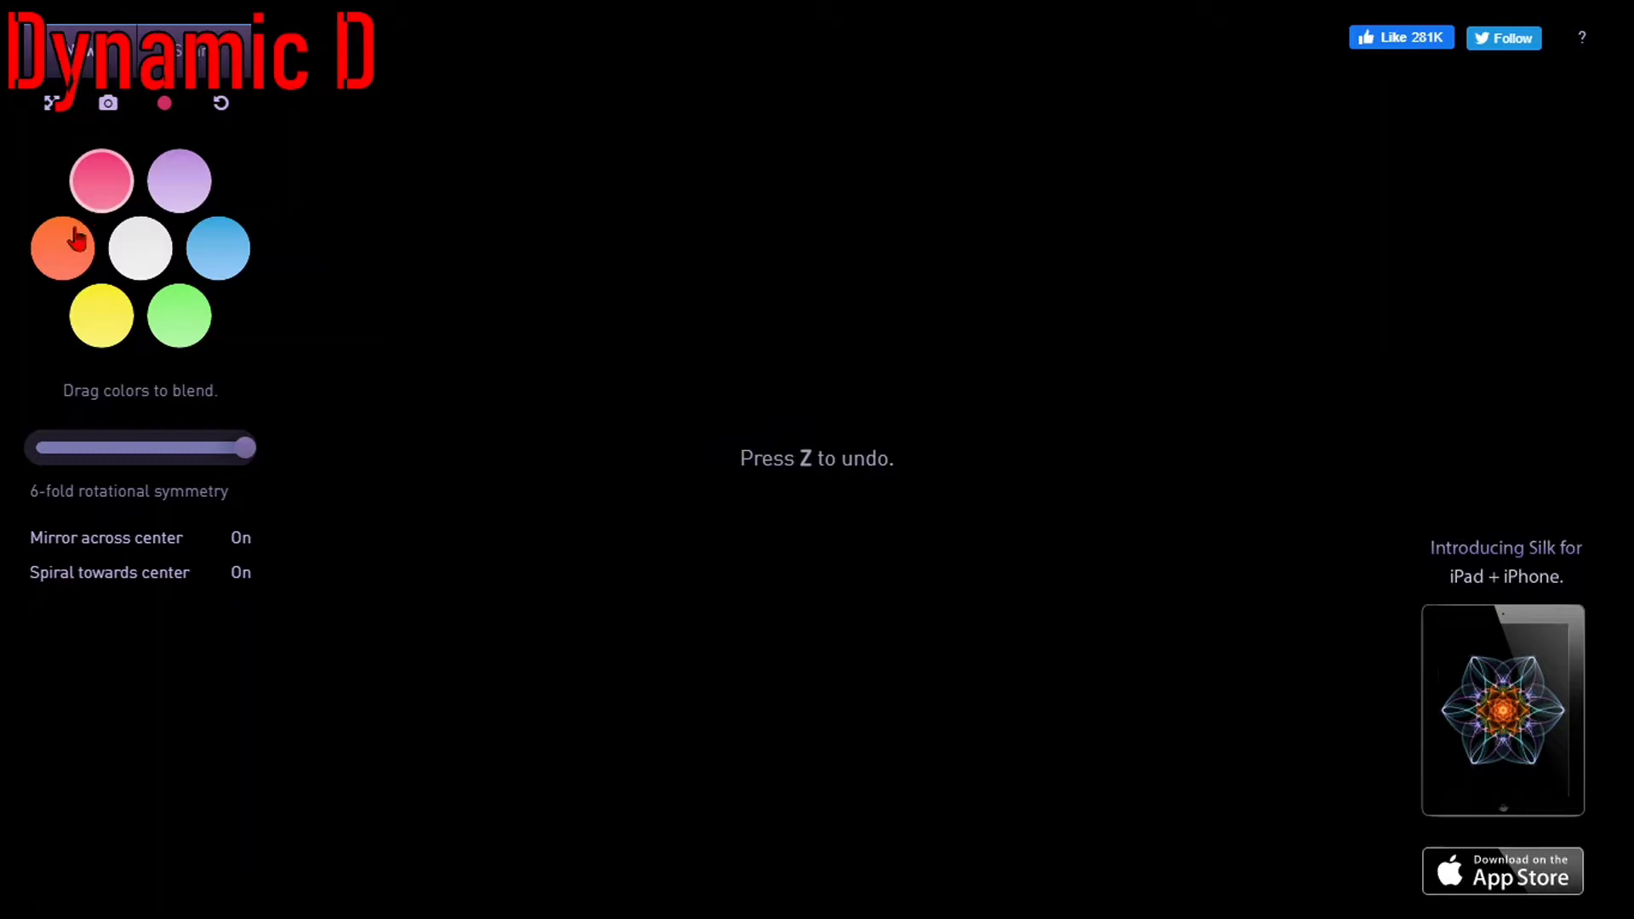
Blend orange with white and draw a starburst at the center with loops around its rays
{"action": "left_click", "coordinate": [51, 248]}
{"action": "left_click_drag", "start_coordinate": [51, 249], "coordinate": [147, 256]}
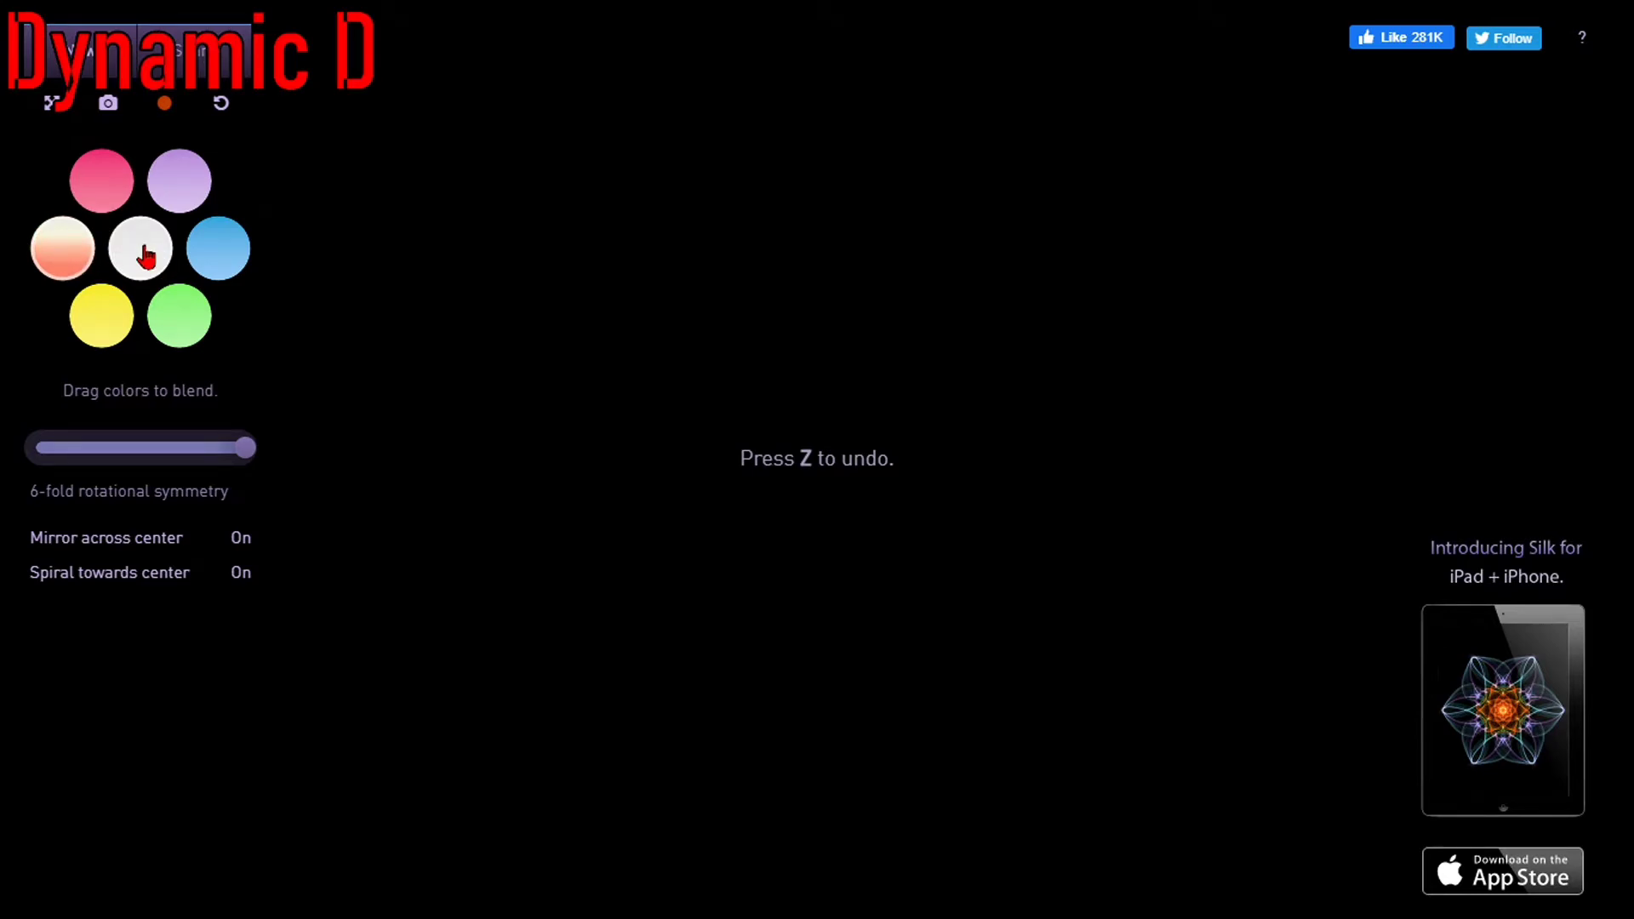
{"action": "mouse_move", "coordinate": [781, 475]}
{"action": "left_mouse_down"}
{"action": "mouse_move", "coordinate": [781, 453]}
{"action": "mouse_move", "coordinate": [737, 448]}
{"action": "mouse_move", "coordinate": [690, 493]}
{"action": "left_mouse_up"}
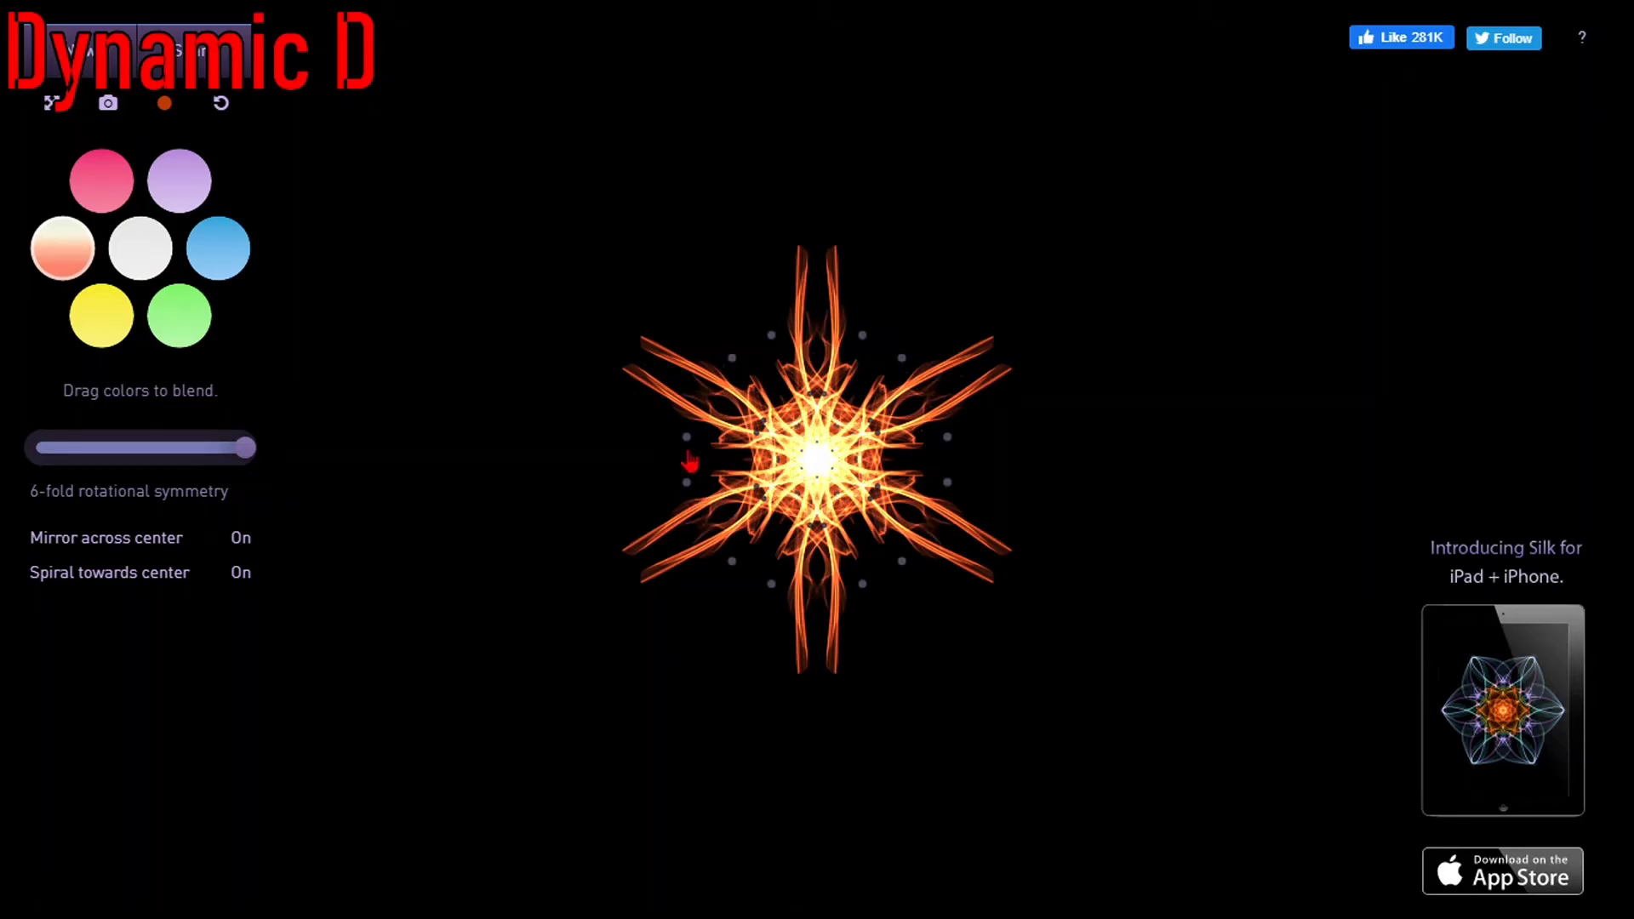
{"action": "mouse_move", "coordinate": [620, 477]}
{"action": "left_mouse_down"}
{"action": "mouse_move", "coordinate": [609, 459]}
{"action": "mouse_move", "coordinate": [669, 446]}
{"action": "mouse_move", "coordinate": [647, 436]}
{"action": "left_mouse_up"}
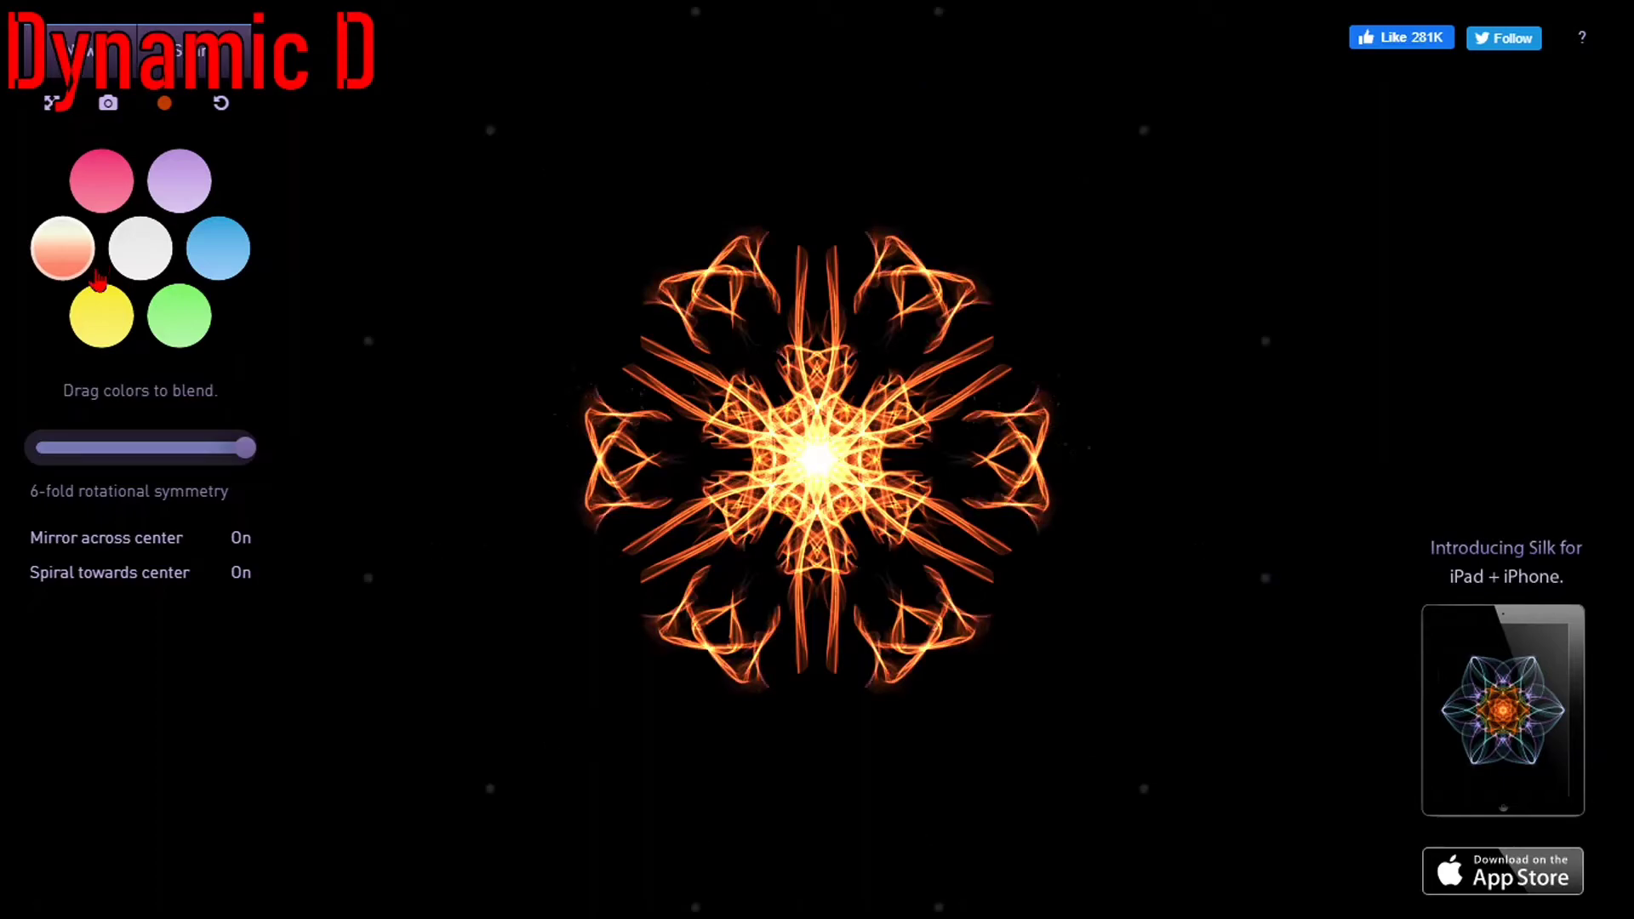
Blend blue with green and draw long looping strokes around the orange starburst
{"action": "left_click_drag", "start_coordinate": [209, 253], "coordinate": [186, 317]}
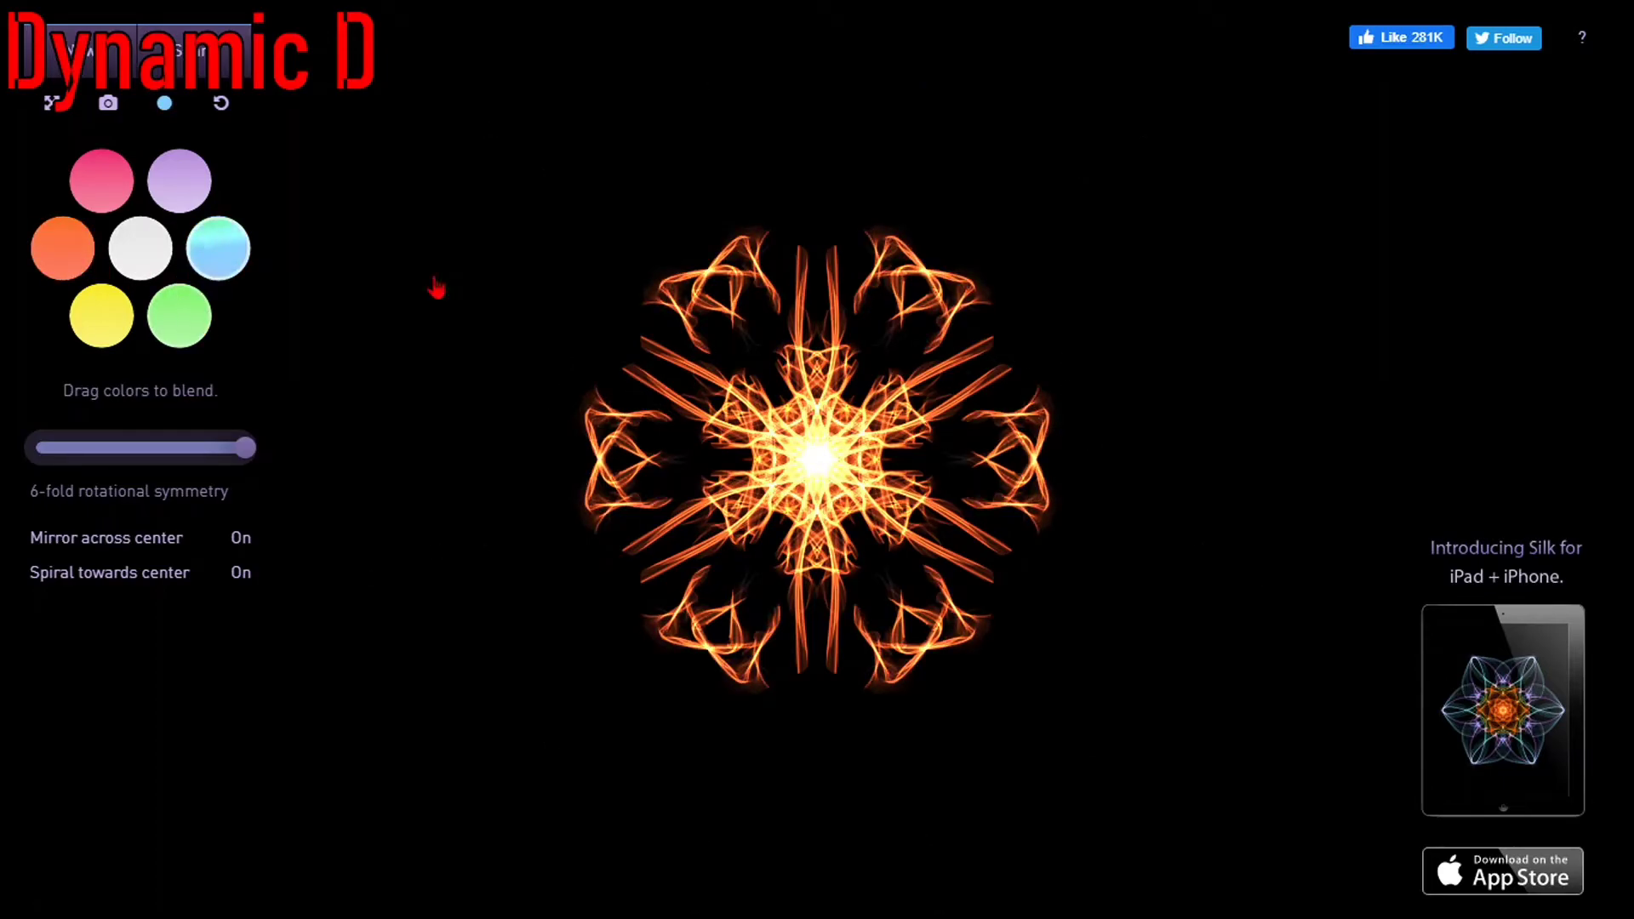
{"action": "mouse_move", "coordinate": [492, 266]}
{"action": "left_mouse_down"}
{"action": "mouse_move", "coordinate": [565, 332]}
{"action": "mouse_move", "coordinate": [565, 306]}
{"action": "left_mouse_up"}
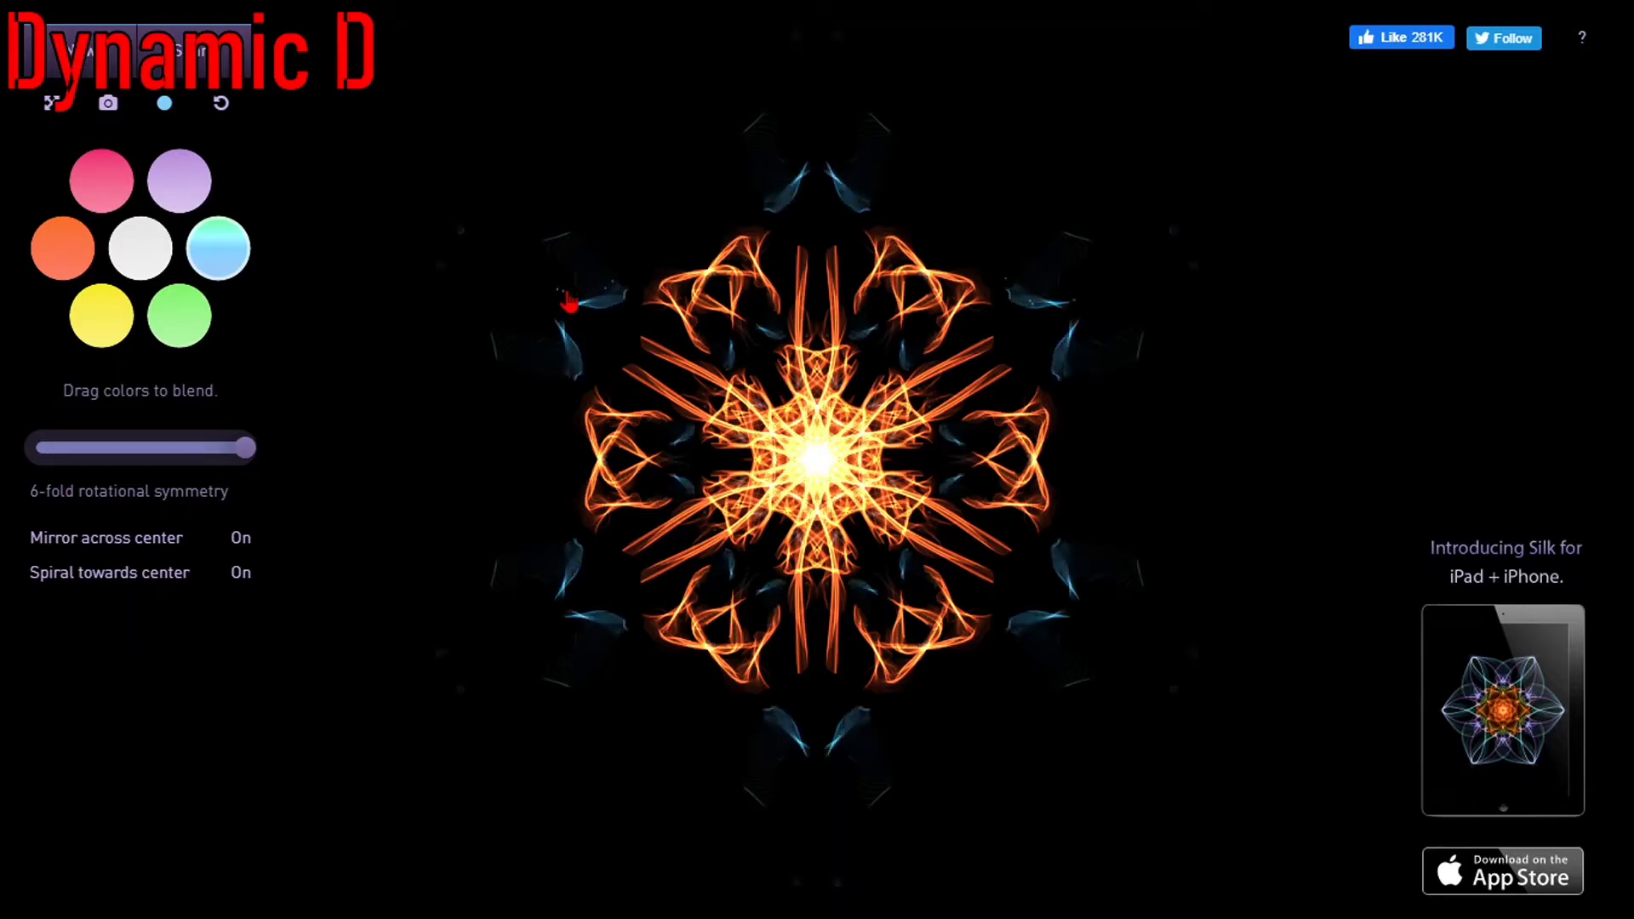
{"action": "mouse_move", "coordinate": [436, 236]}
{"action": "left_mouse_down"}
{"action": "mouse_move", "coordinate": [394, 259]}
{"action": "mouse_move", "coordinate": [428, 315]}
{"action": "left_mouse_up"}
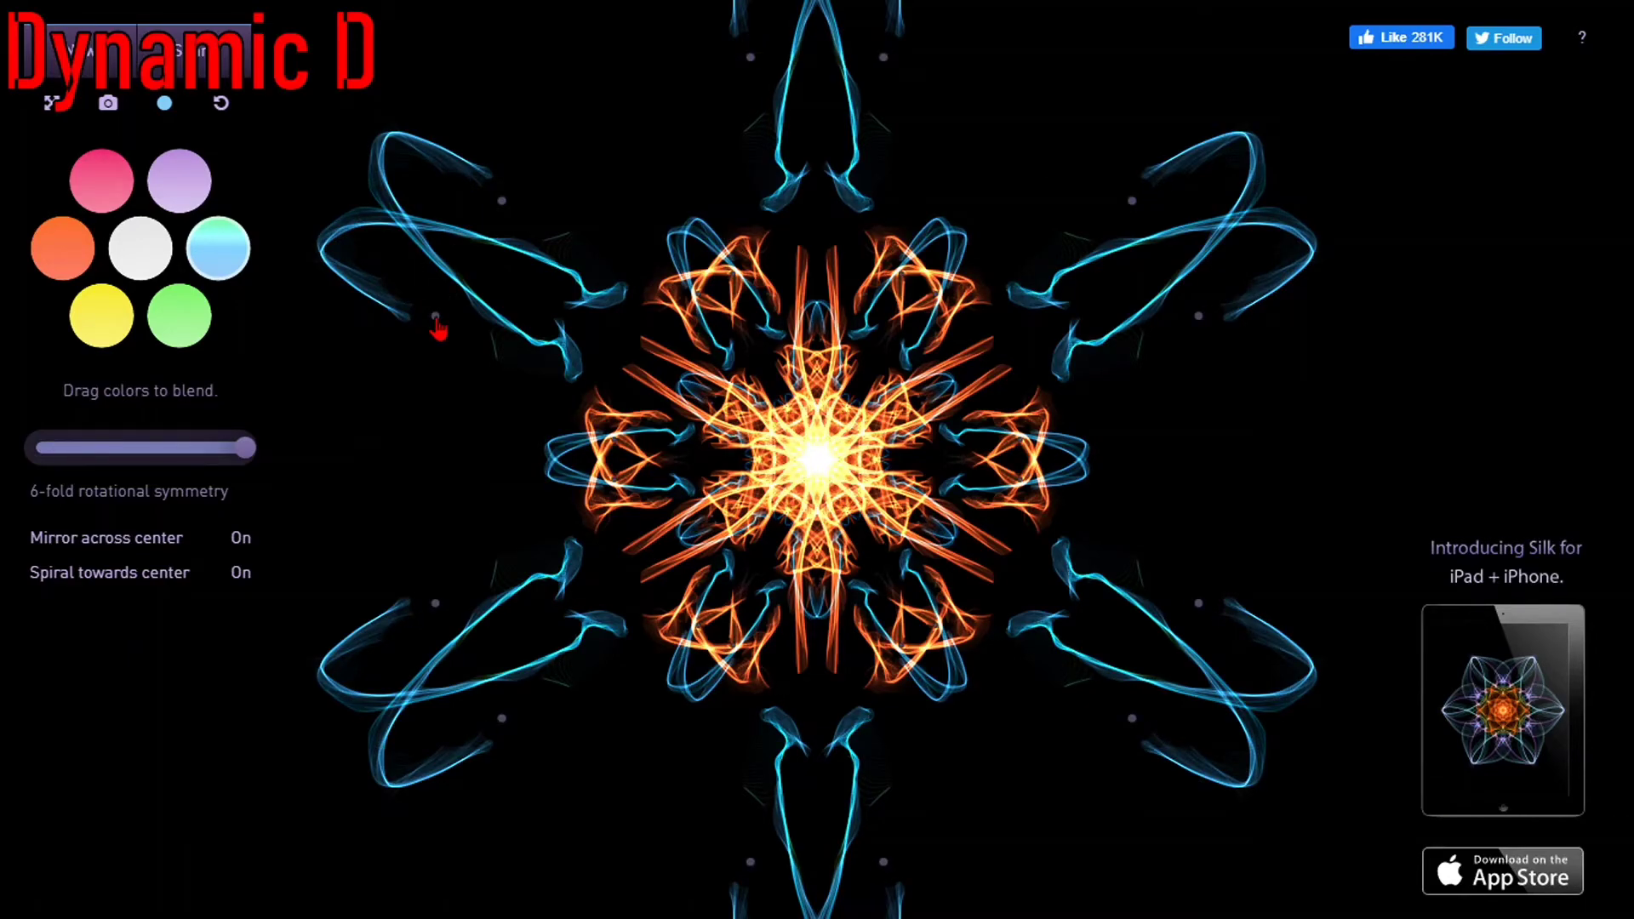
Start a blank canvas and draw a small purple pattern around its center
{"action": "key", "text": "space"}
{"action": "left_click", "coordinate": [103, 194]}
{"action": "left_click", "coordinate": [180, 191]}
{"action": "mouse_move", "coordinate": [861, 507]}
{"action": "left_mouse_down"}
{"action": "mouse_move", "coordinate": [880, 536]}
{"action": "mouse_move", "coordinate": [900, 511]}
{"action": "left_mouse_up"}
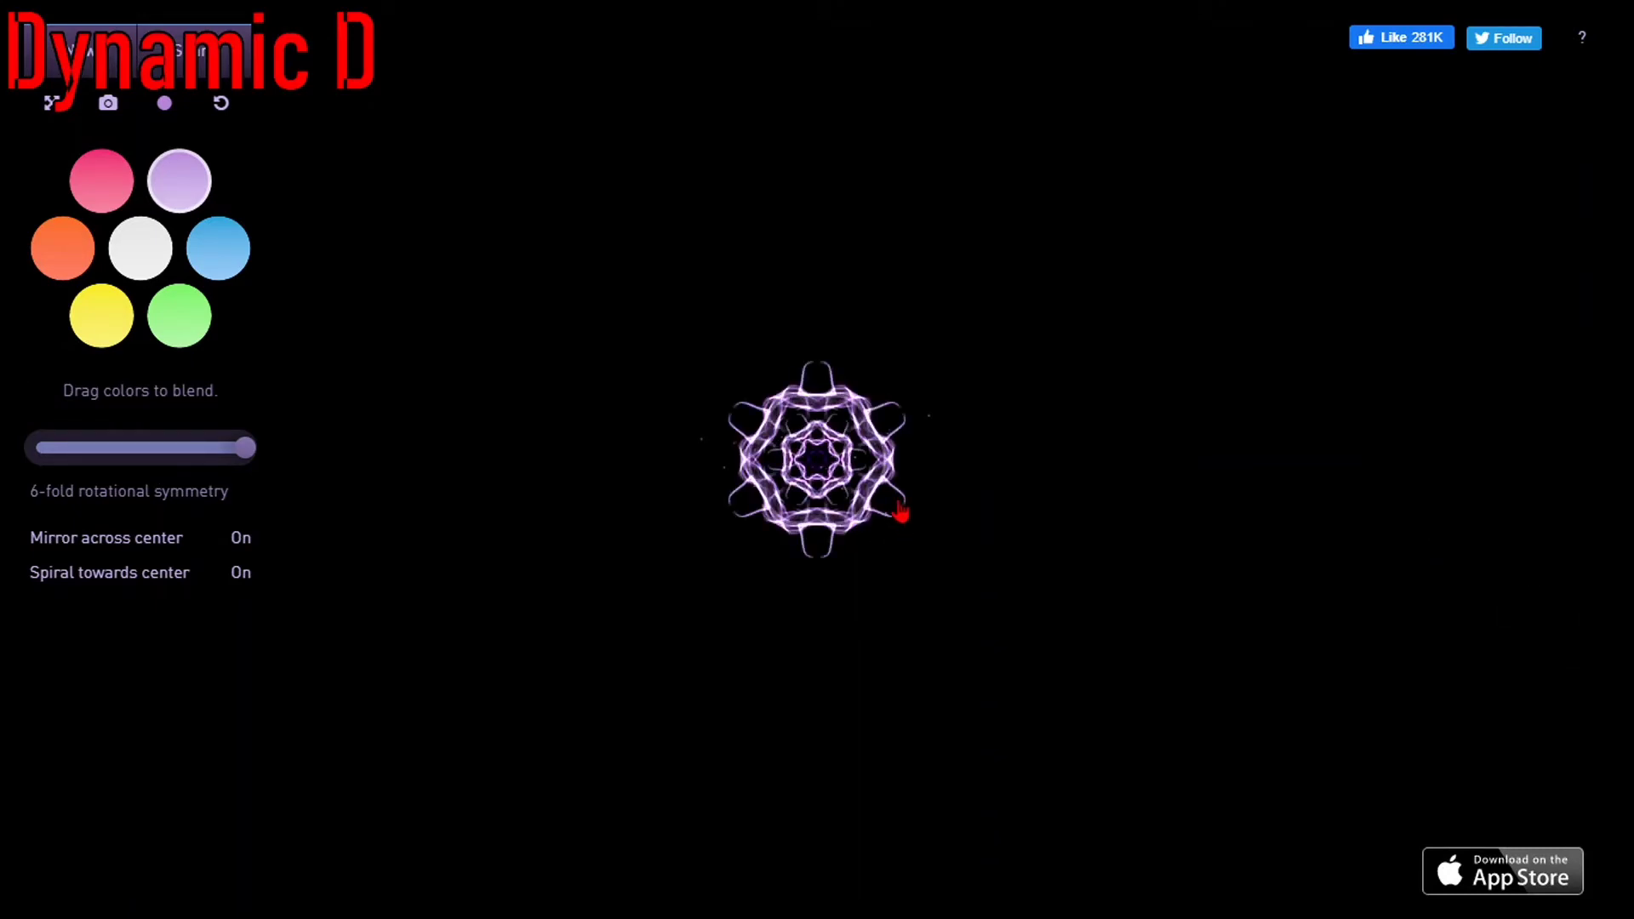
Draw a ring of yellow strokes around the purple core and blue strokes extending outward from it
{"action": "left_click", "coordinate": [96, 320]}
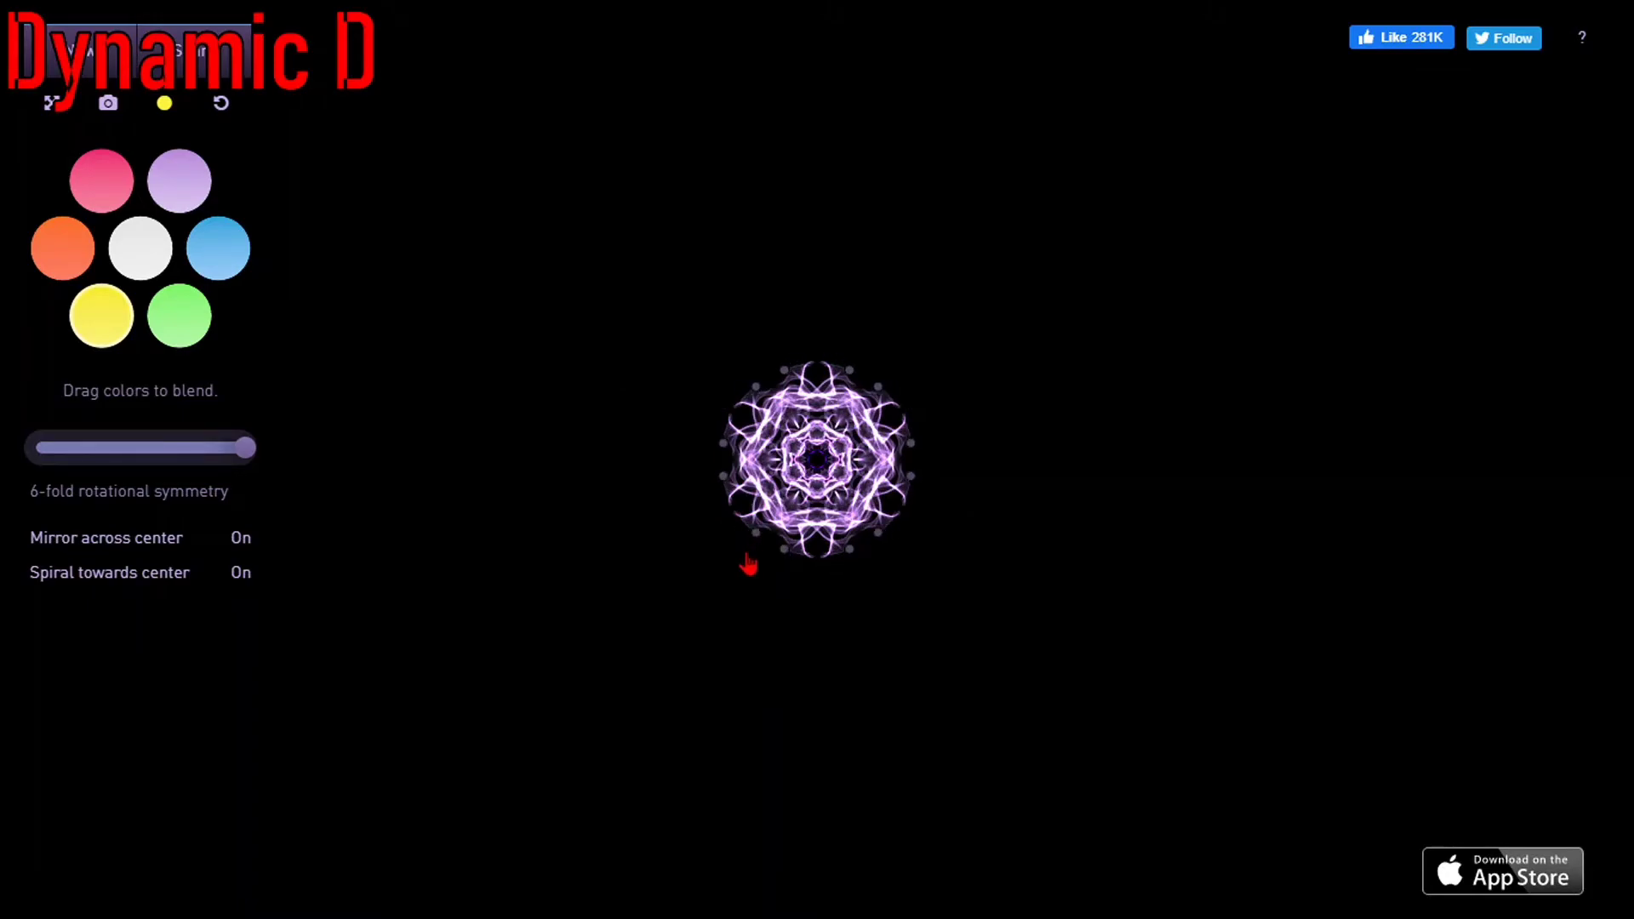
{"action": "left_click_drag", "start_coordinate": [733, 565], "coordinate": [697, 547]}
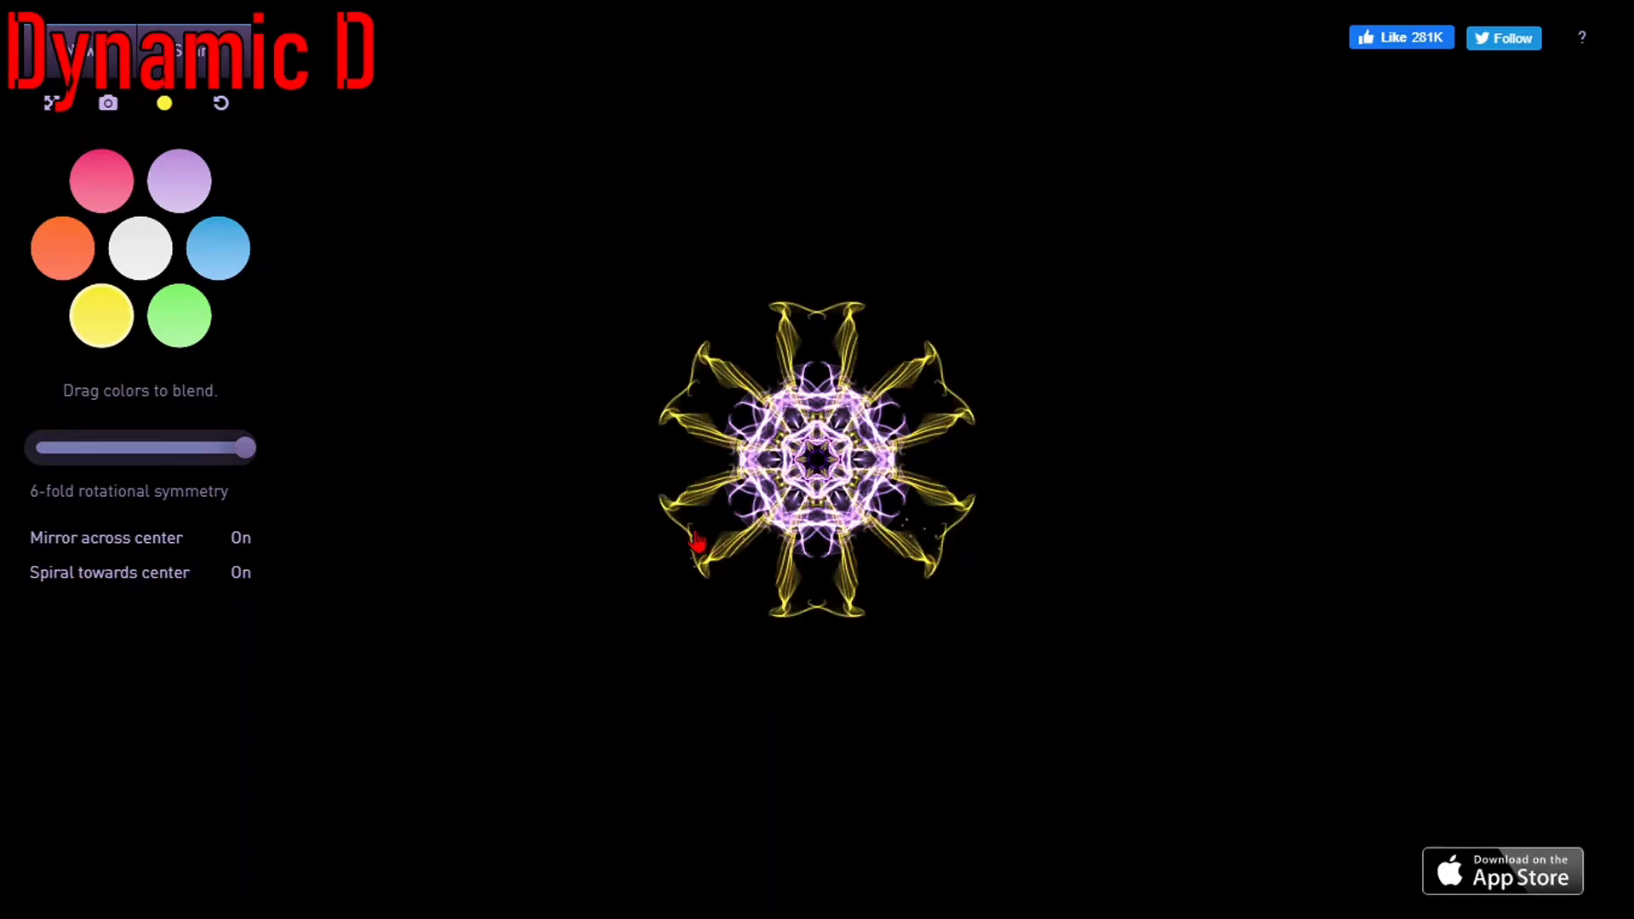
{"action": "left_click", "coordinate": [228, 253]}
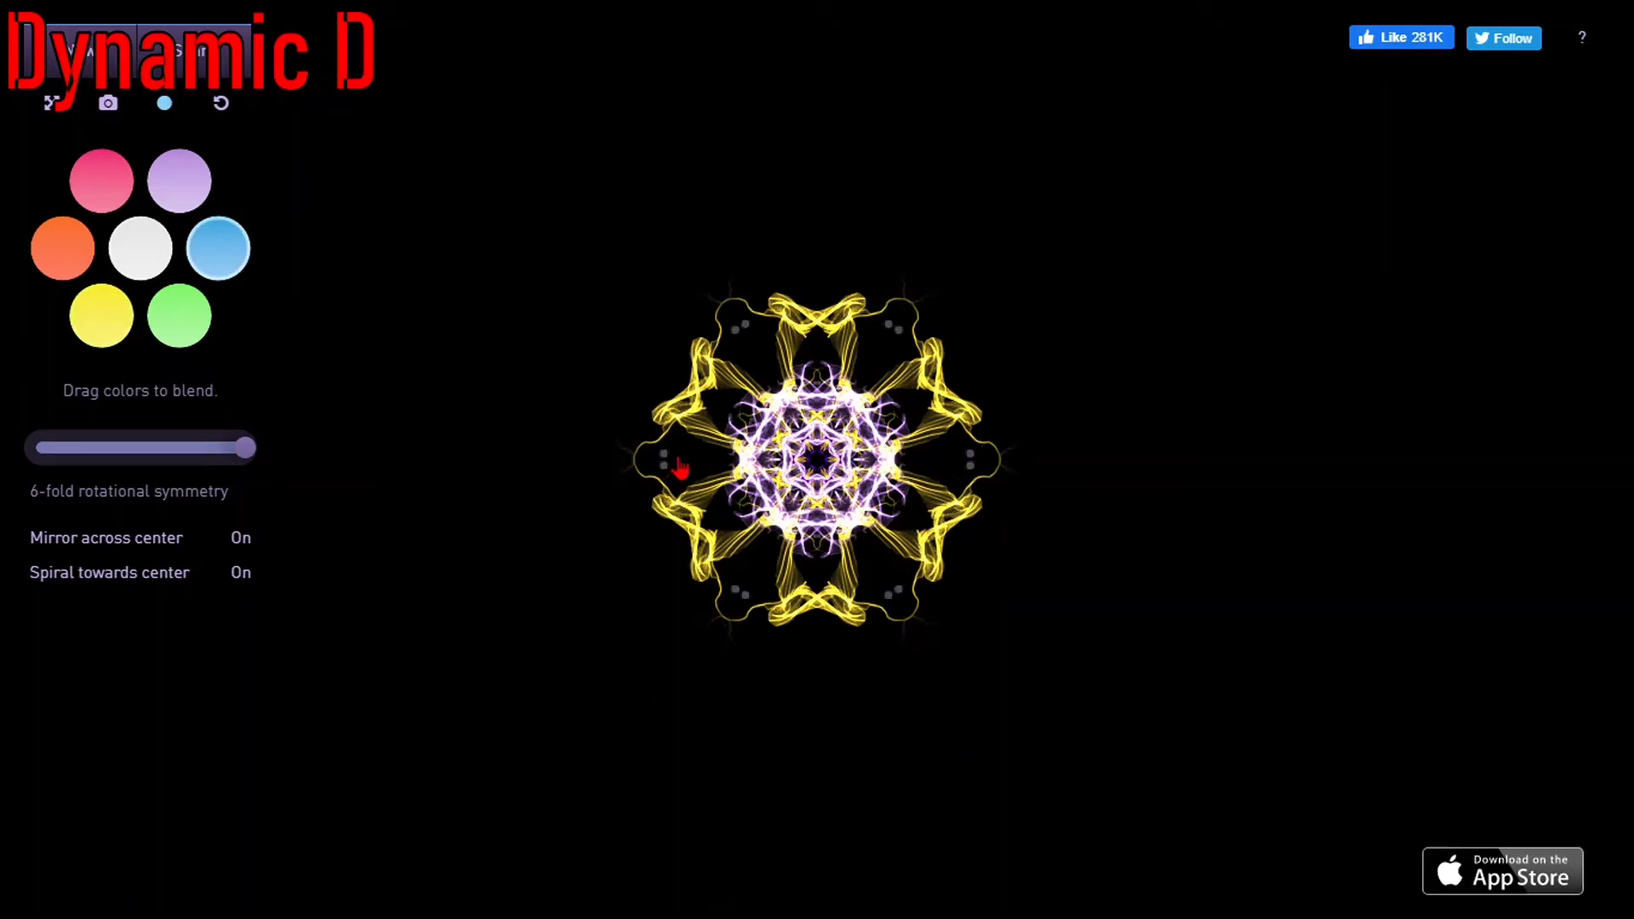
{"action": "mouse_move", "coordinate": [628, 458]}
{"action": "left_mouse_down"}
{"action": "mouse_move", "coordinate": [591, 452]}
{"action": "mouse_move", "coordinate": [627, 435]}
{"action": "mouse_move", "coordinate": [584, 419]}
{"action": "left_mouse_up"}
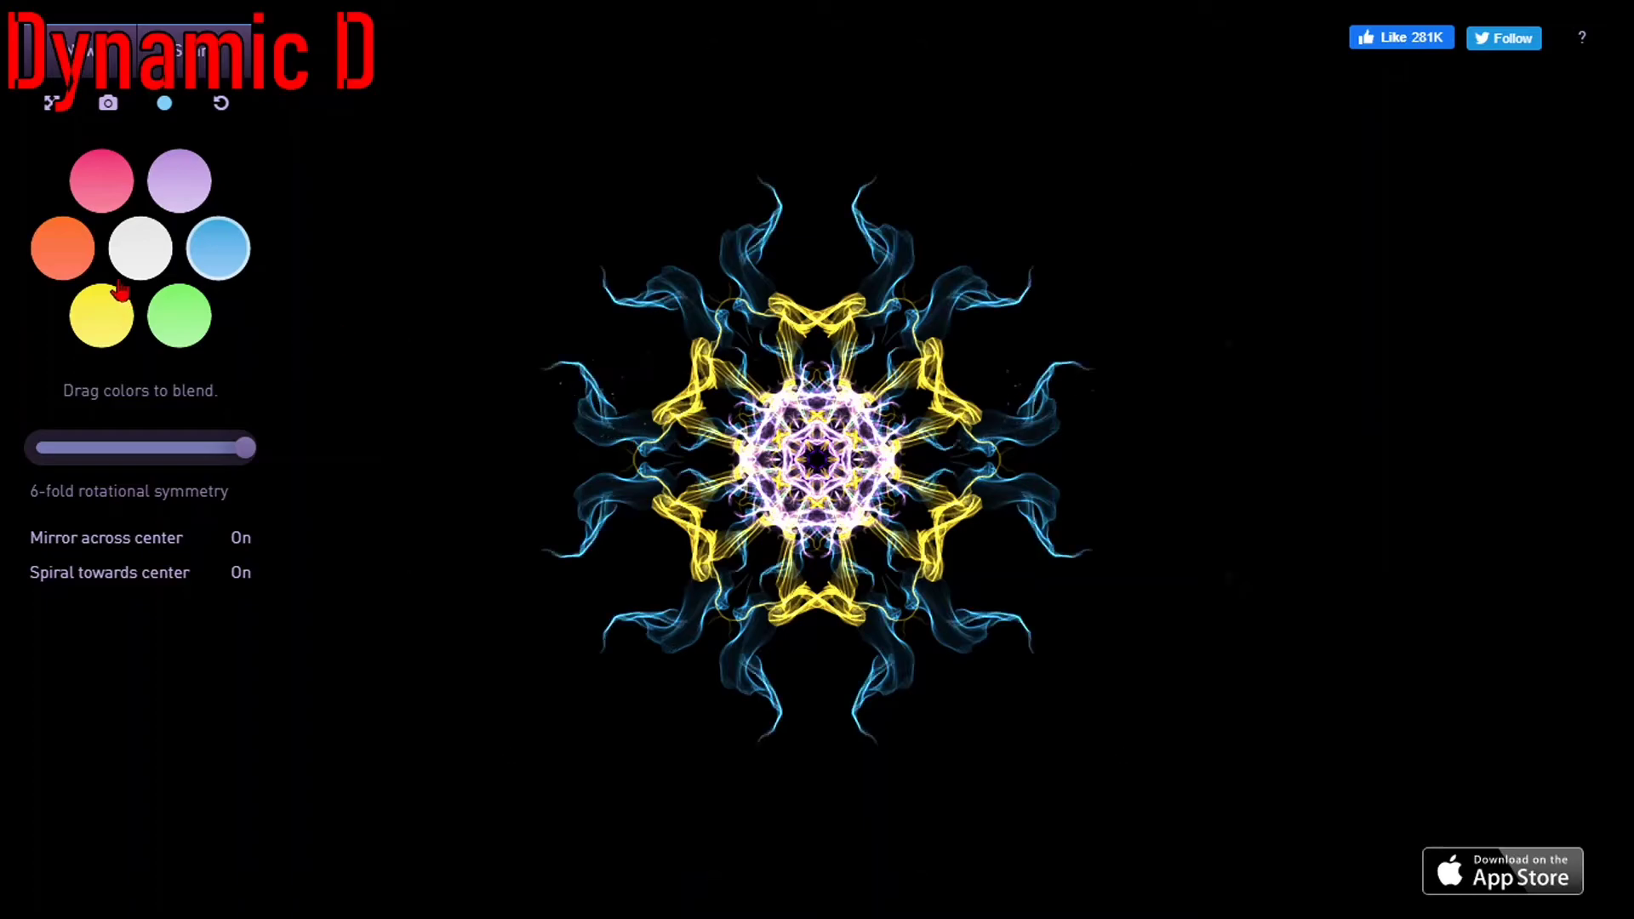
Add green, orange and white strokes around the outer part of the pattern
{"action": "mouse_move", "coordinate": [1125, 444]}
{"action": "left_mouse_down"}
{"action": "mouse_move", "coordinate": [1014, 376]}
{"action": "mouse_move", "coordinate": [1128, 336]}
{"action": "left_mouse_up"}
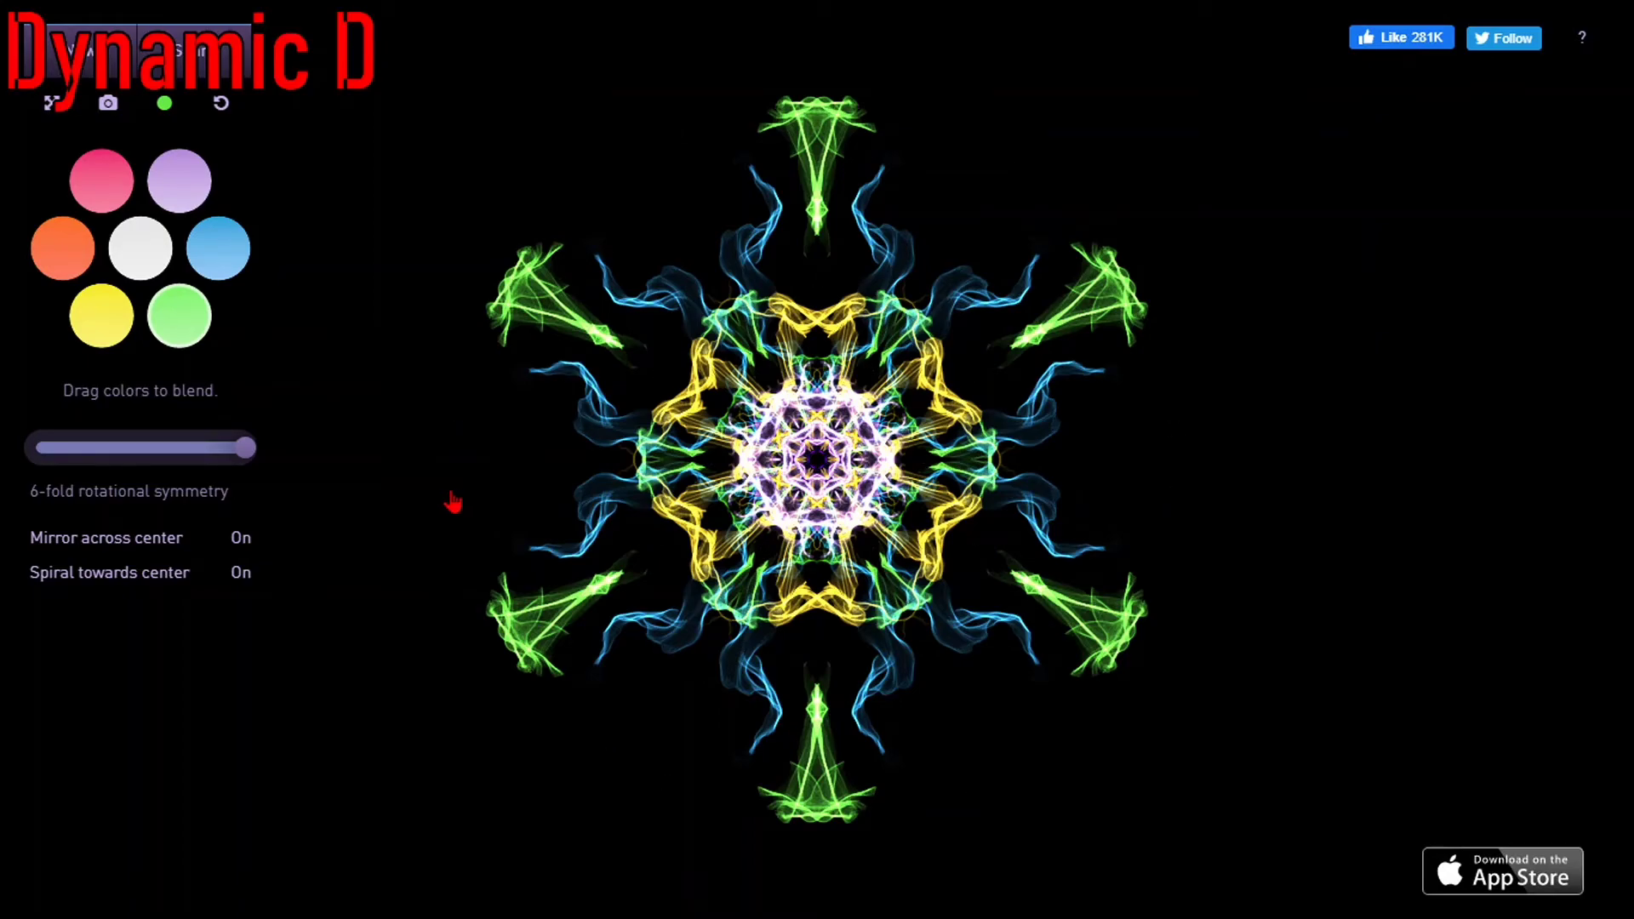
{"action": "left_click", "coordinate": [64, 232]}
{"action": "mouse_move", "coordinate": [846, 675]}
{"action": "left_mouse_down"}
{"action": "mouse_move", "coordinate": [988, 741]}
{"action": "mouse_move", "coordinate": [987, 775]}
{"action": "left_mouse_up"}
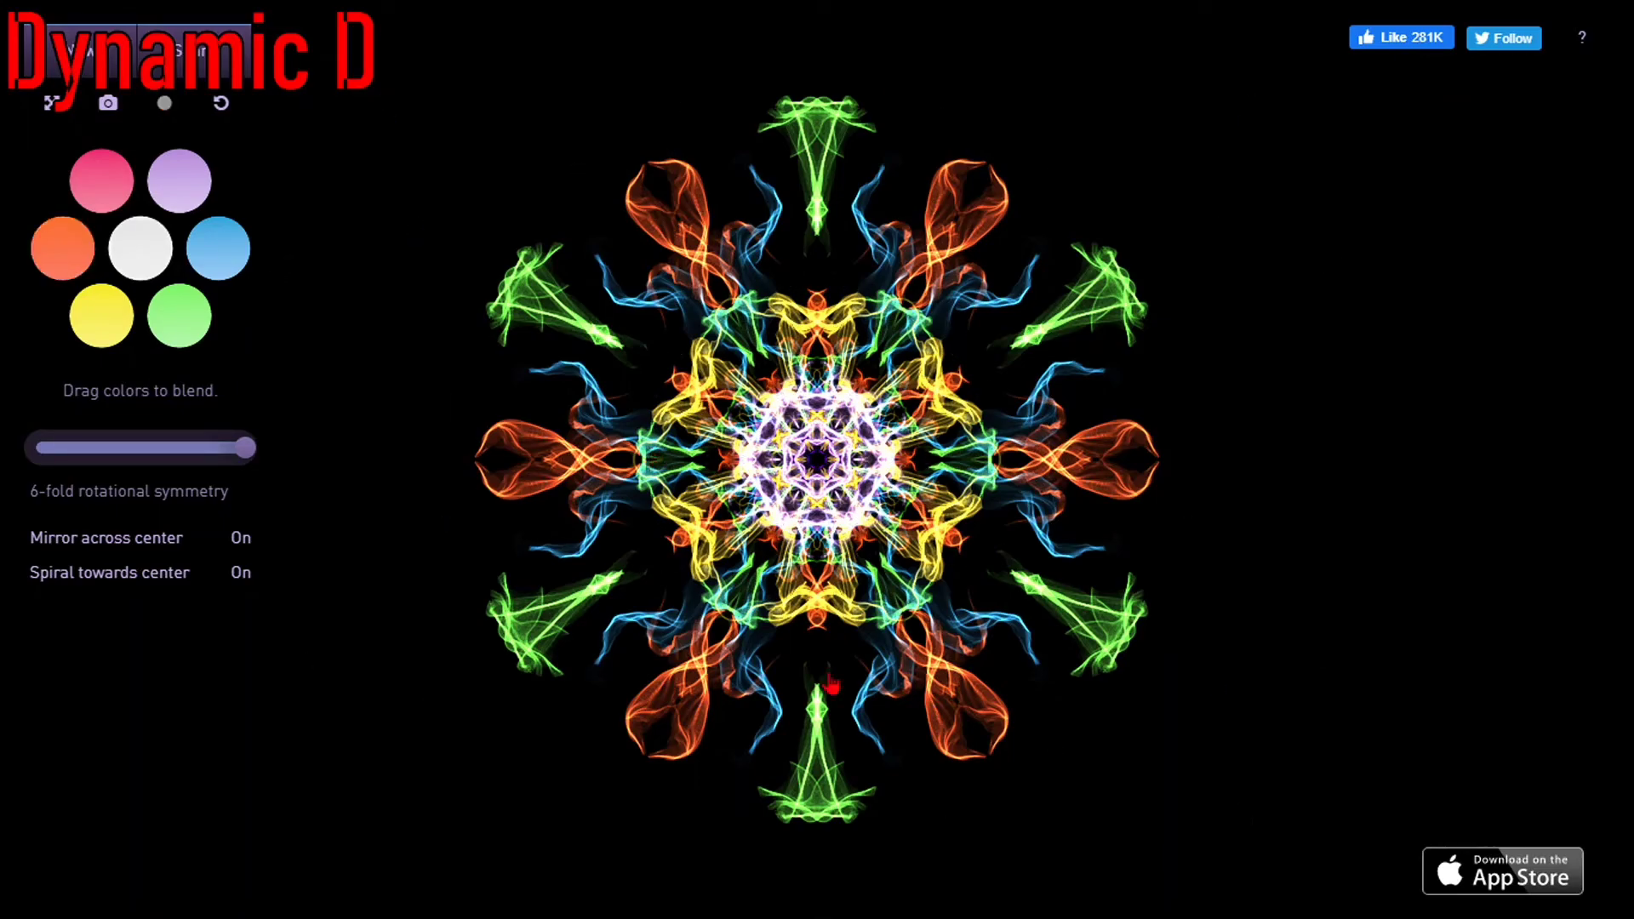
{"action": "mouse_move", "coordinate": [846, 717]}
{"action": "left_mouse_down"}
{"action": "mouse_move", "coordinate": [890, 763]}
{"action": "mouse_move", "coordinate": [1131, 762]}
{"action": "left_mouse_up"}
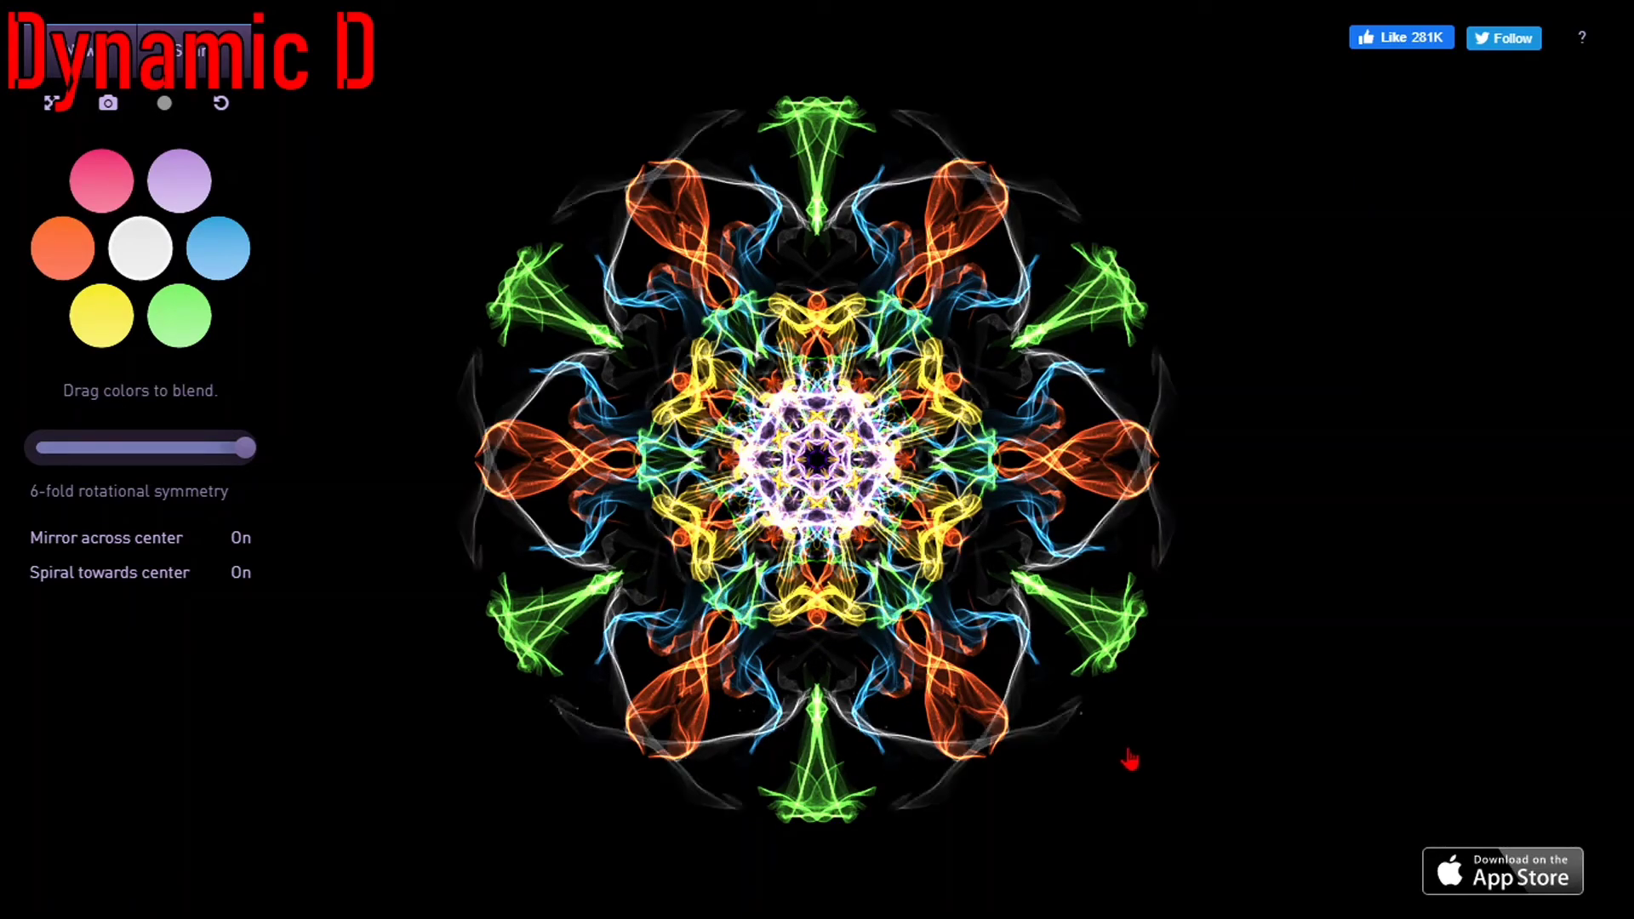
Choose pink as the drawing color for the pattern
{"action": "left_click", "coordinate": [218, 252]}
{"action": "left_click", "coordinate": [99, 186]}
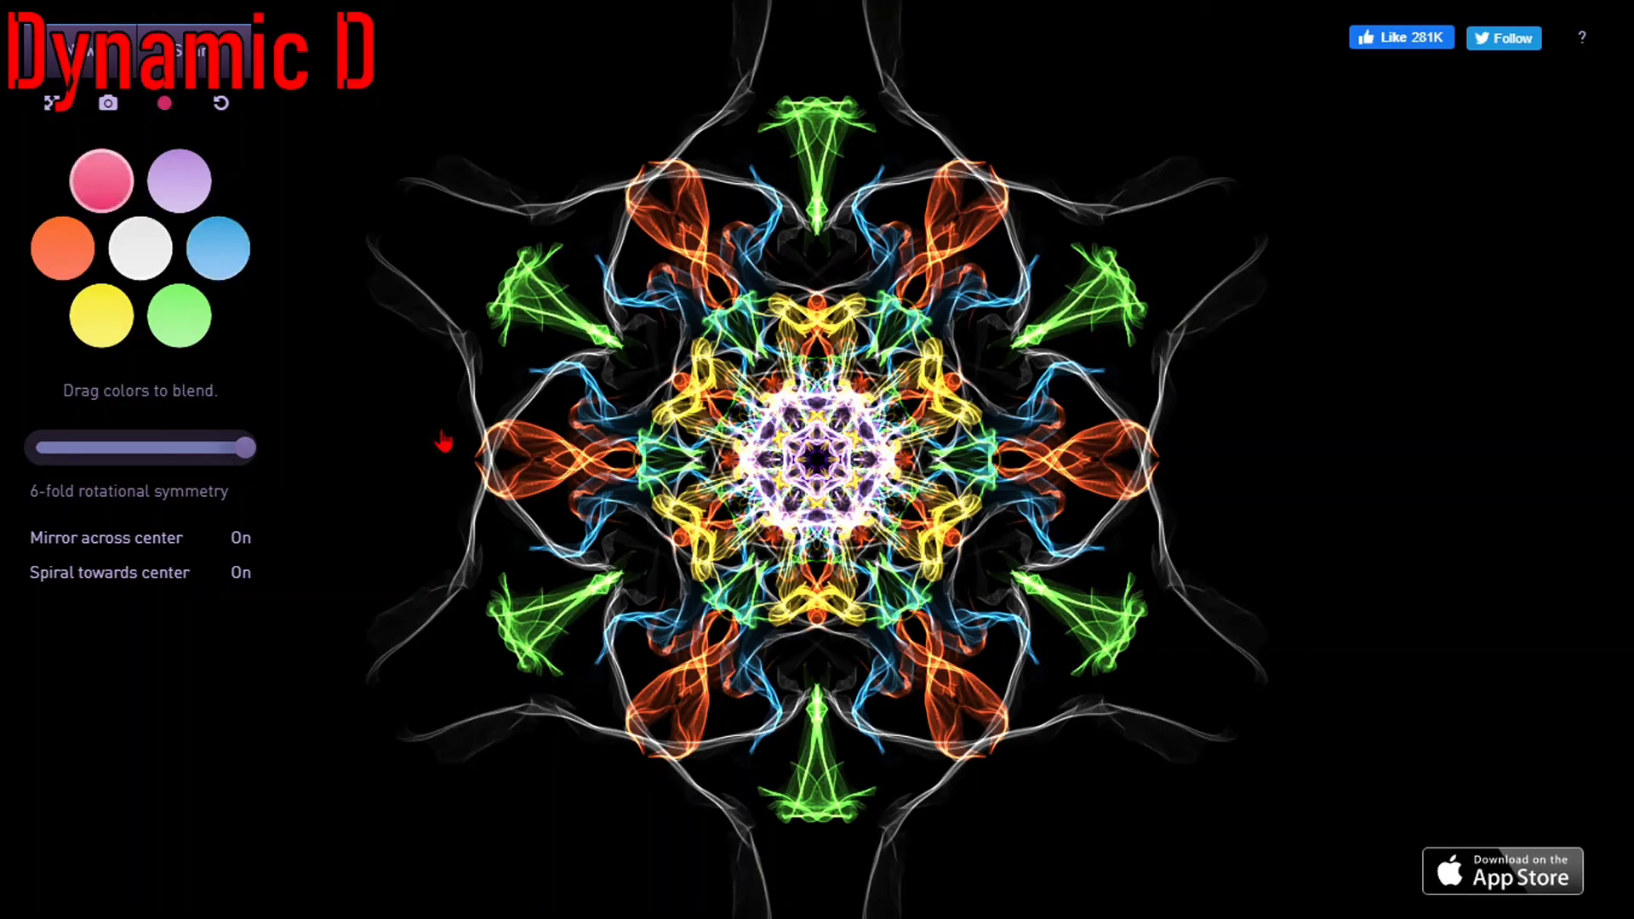